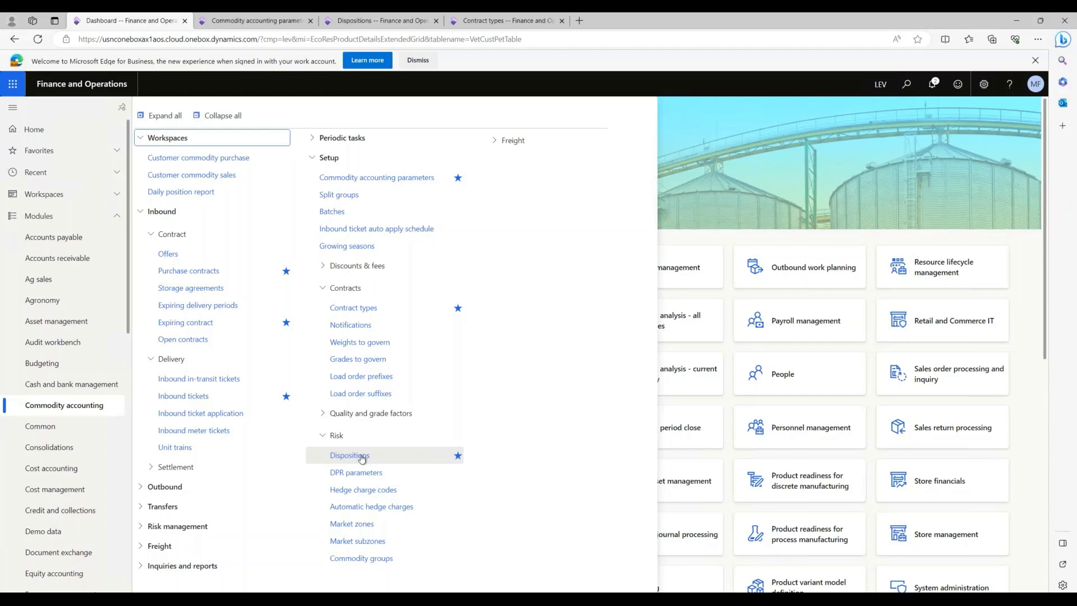
Step: Look over the Dispositions setup list and open the Contract types setup list in Commodity accounting
left_click(361, 457)
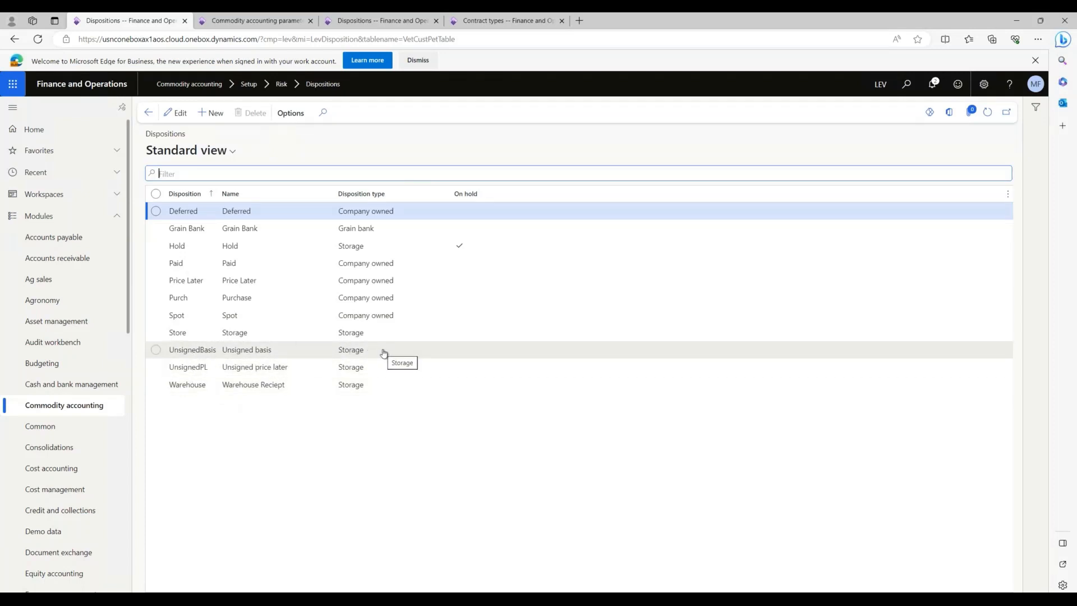
left_click(78, 406)
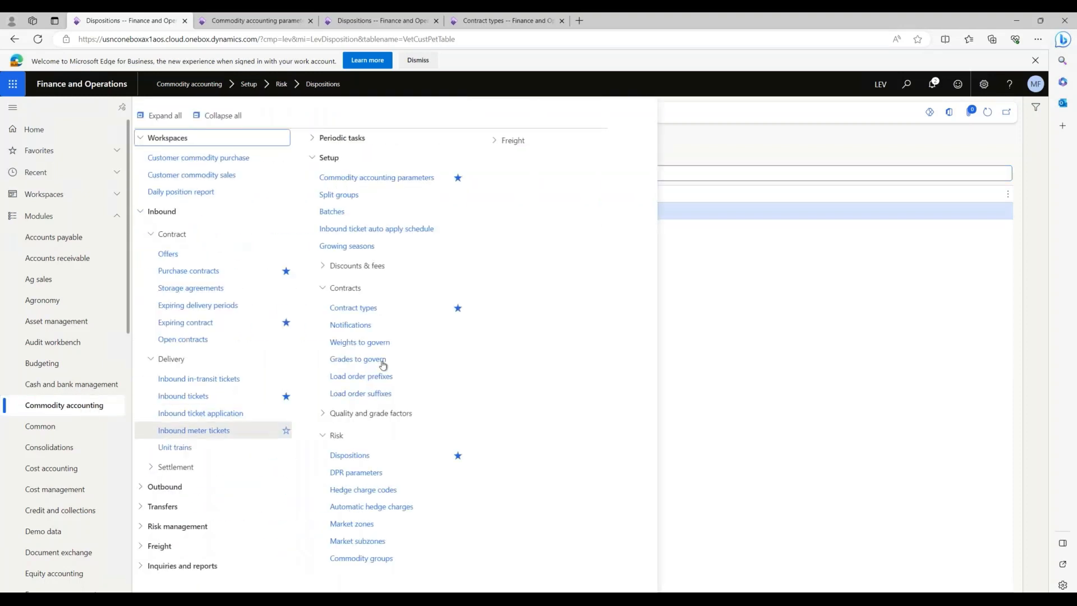
left_click(372, 314)
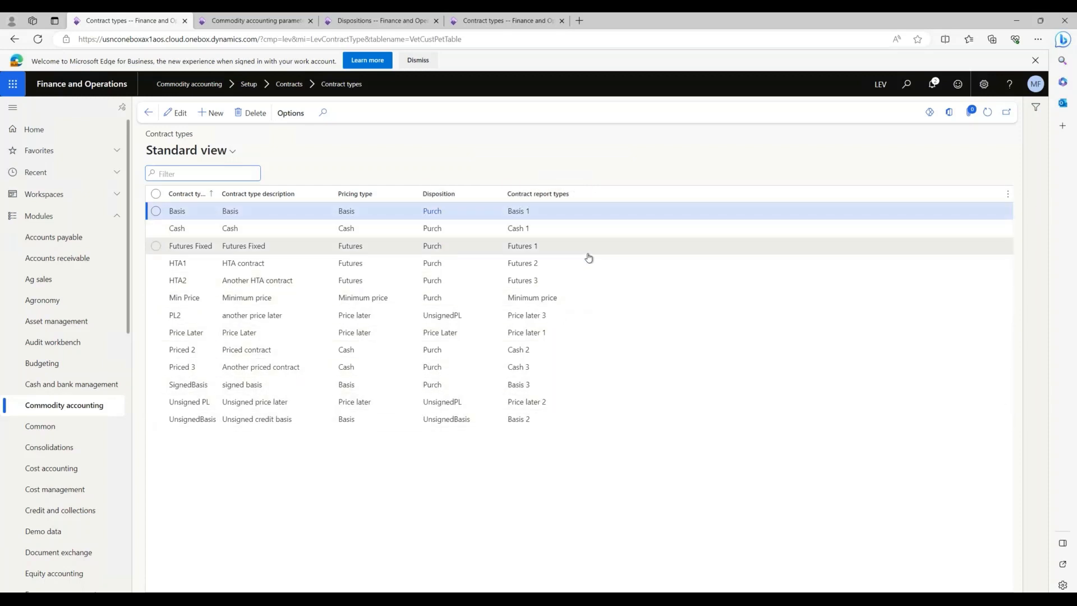
Step: Examine the available contract report types for the Basis contract type without changing its assignment
left_click(581, 213)
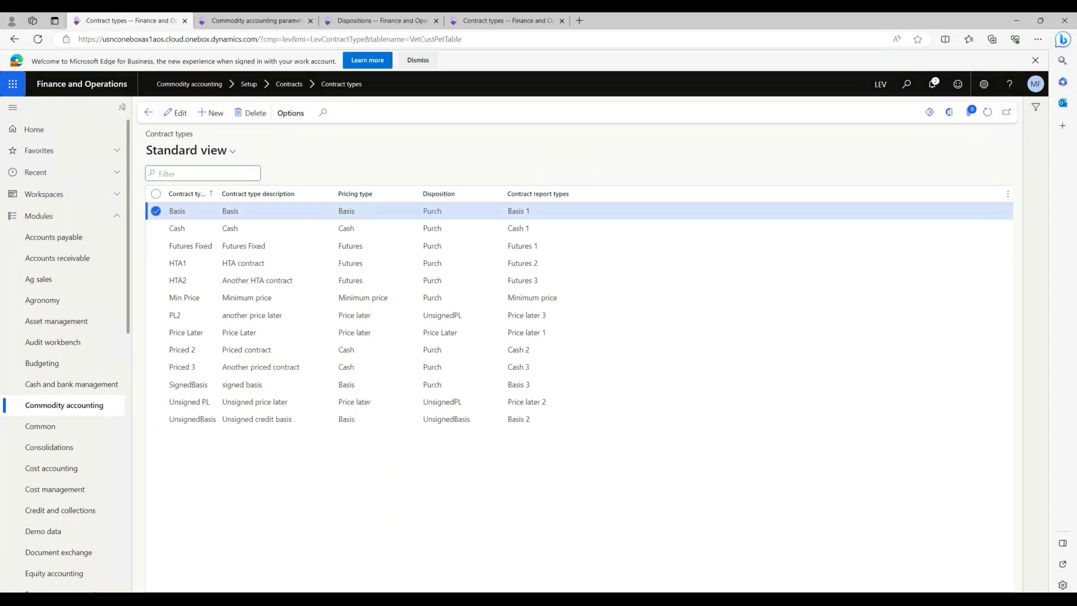
left_click(598, 212)
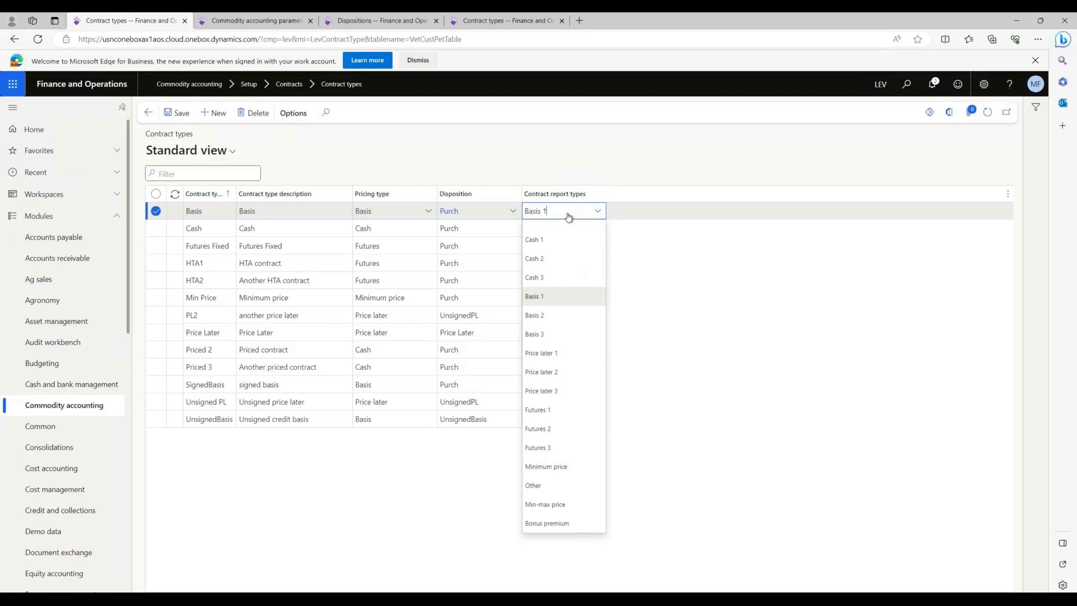
left_click(639, 211)
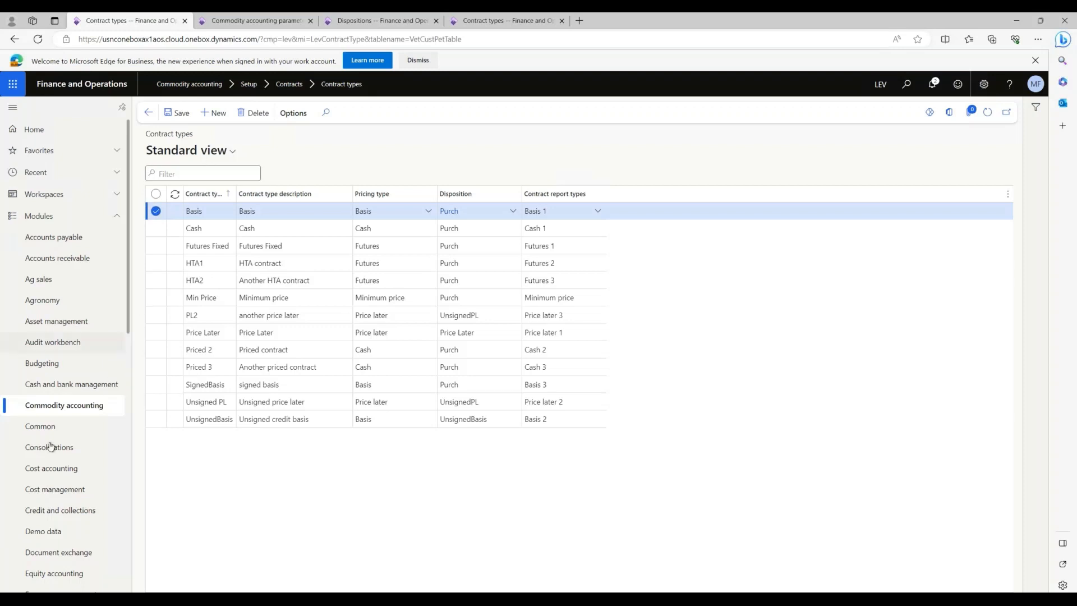
Step: Open the purchase contract expiration setup in the Commodity accounting parameters to review default expiration settings by contract type
left_click(93, 411)
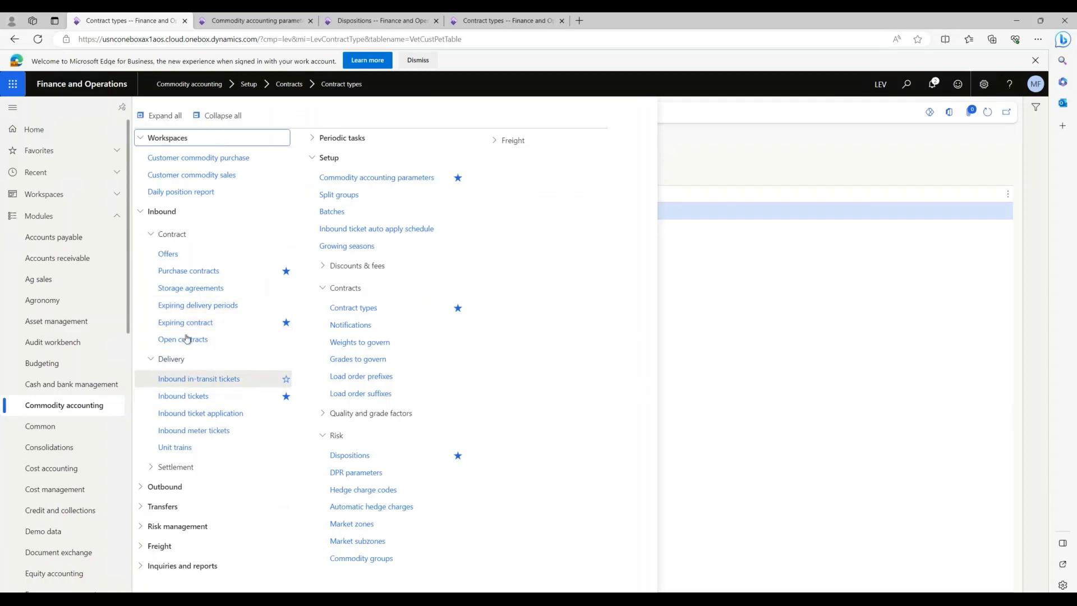
left_click(189, 272)
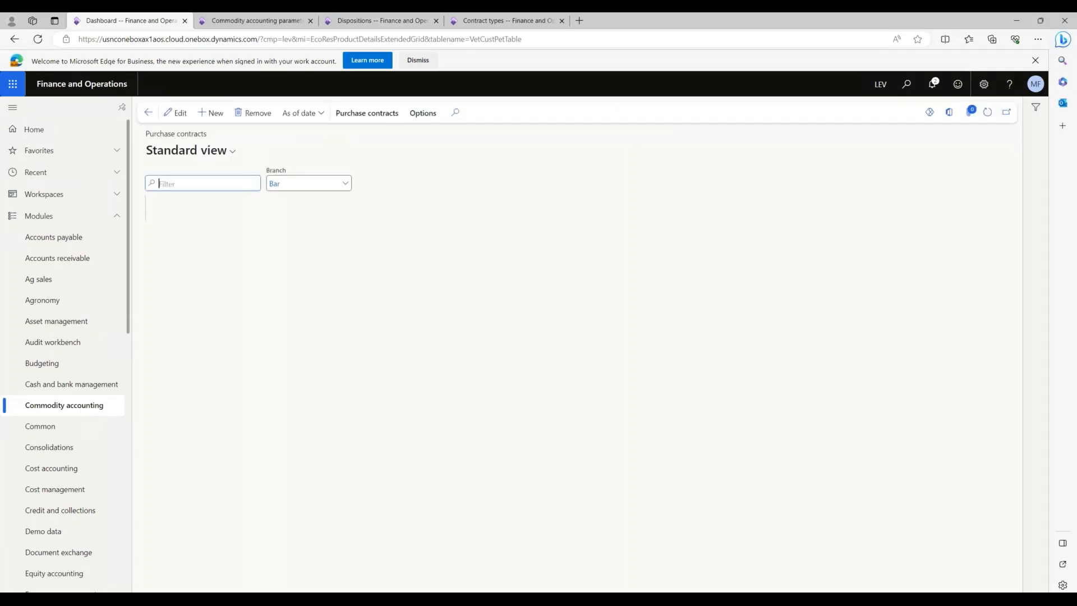
left_click(87, 410)
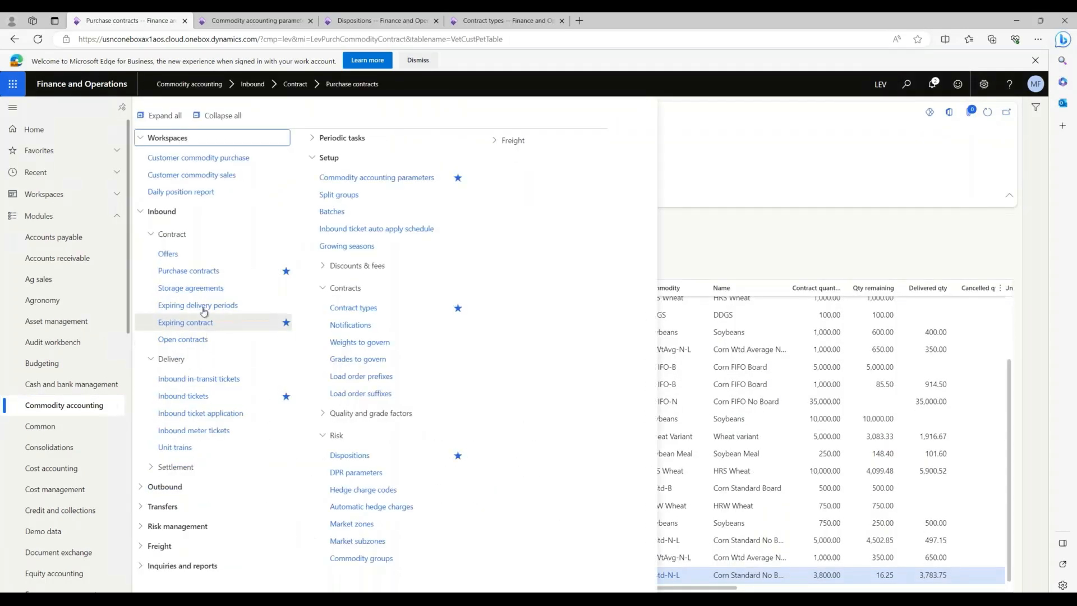
left_click(383, 185)
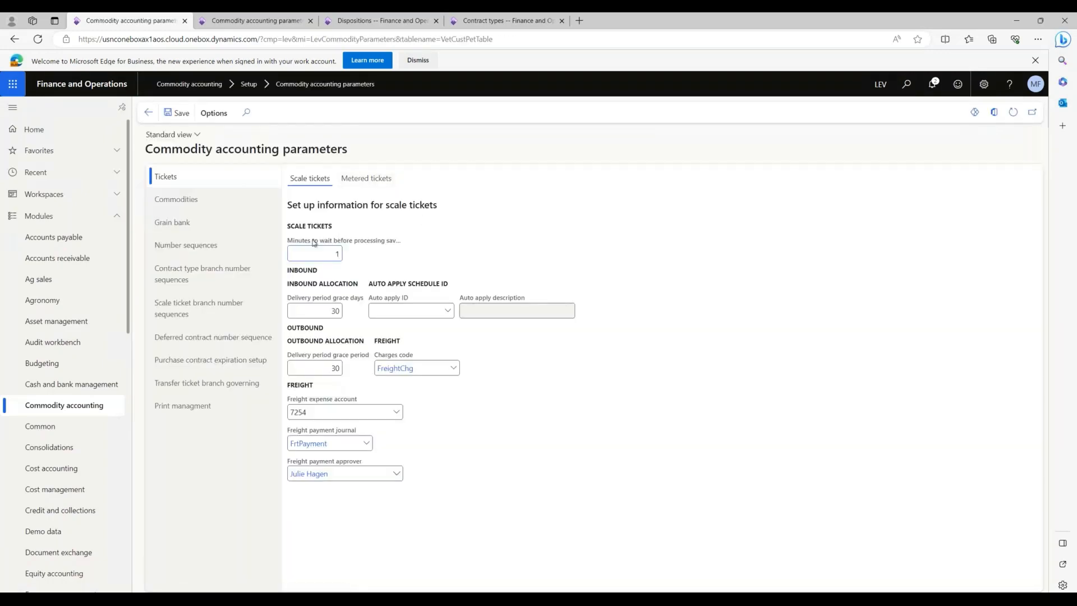
left_click(191, 365)
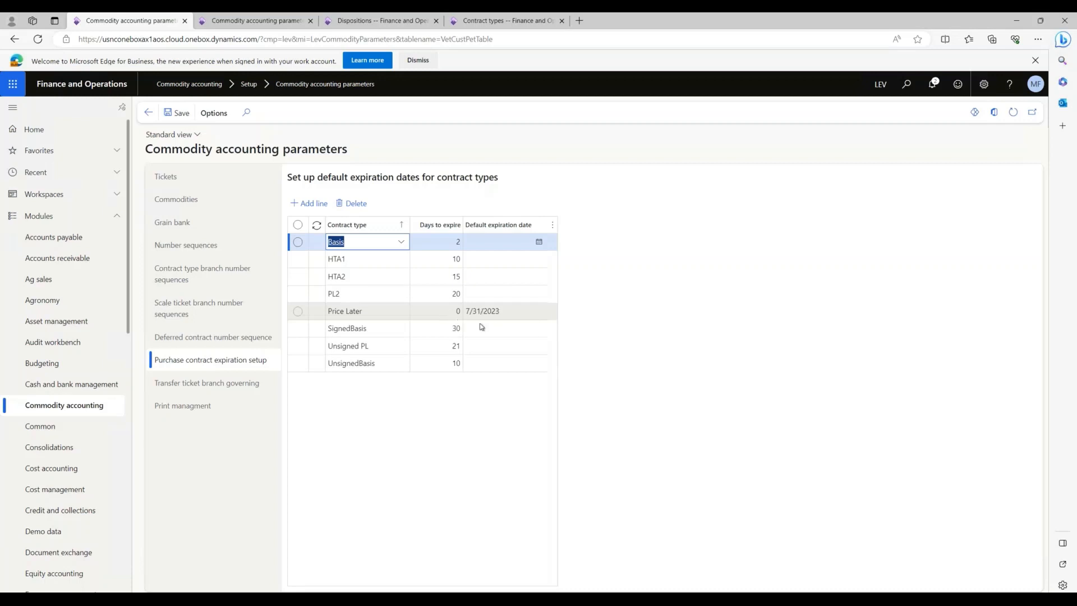
Step: Open the inbound purchase contracts list and filter it to the LIS (Lisbon) branch
left_click(70, 406)
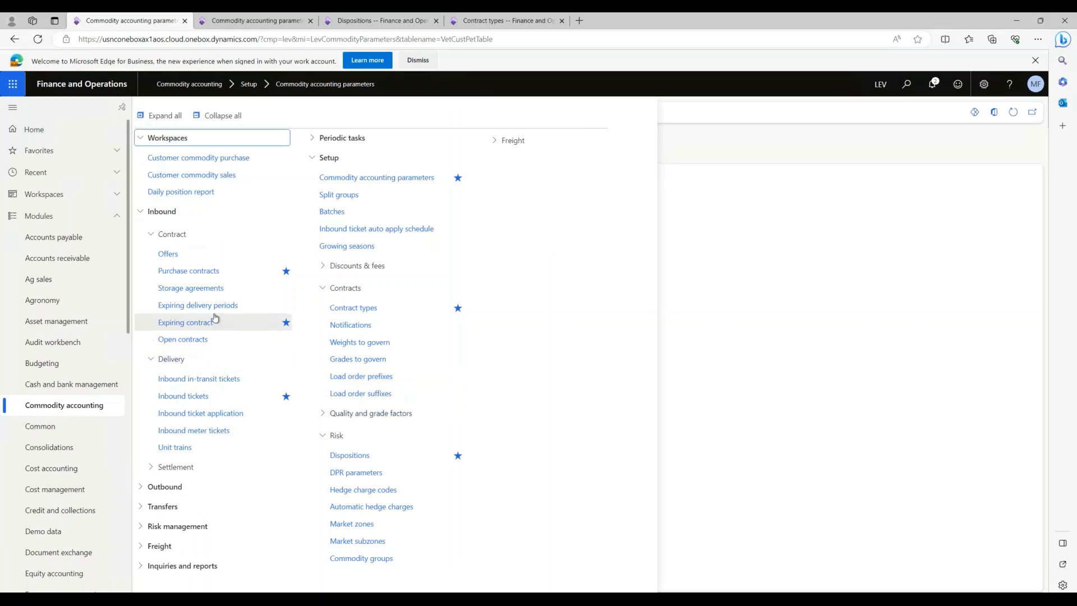
left_click(188, 270)
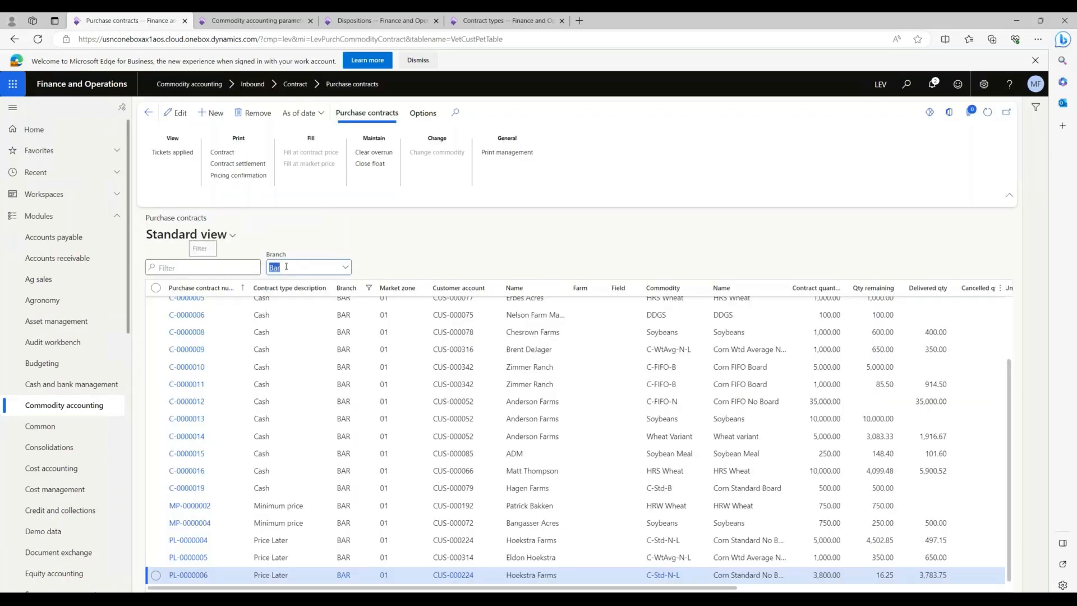
type("Lis")
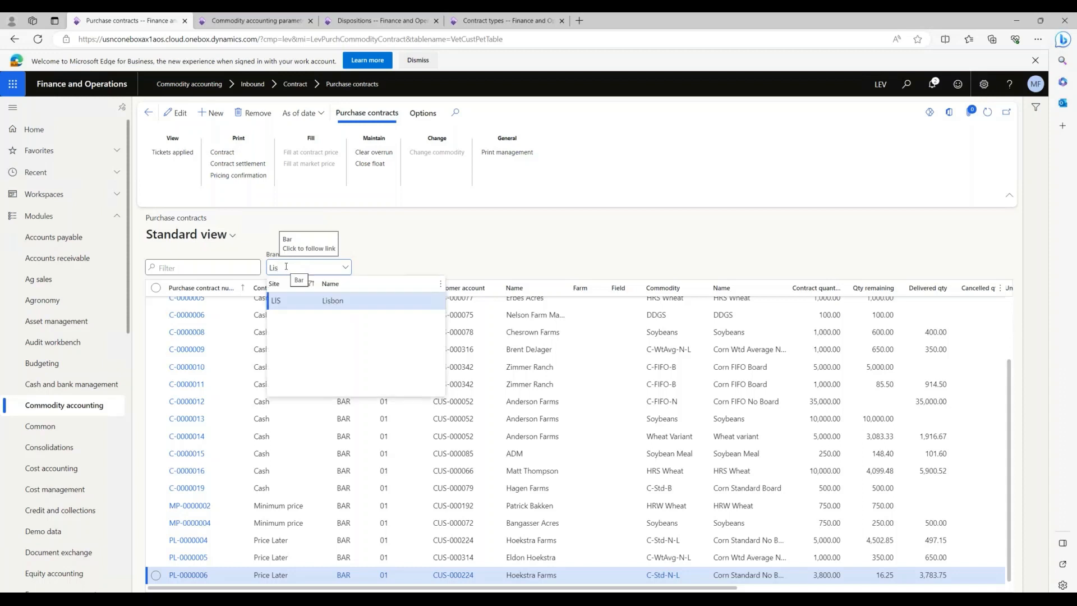
left_click(341, 300)
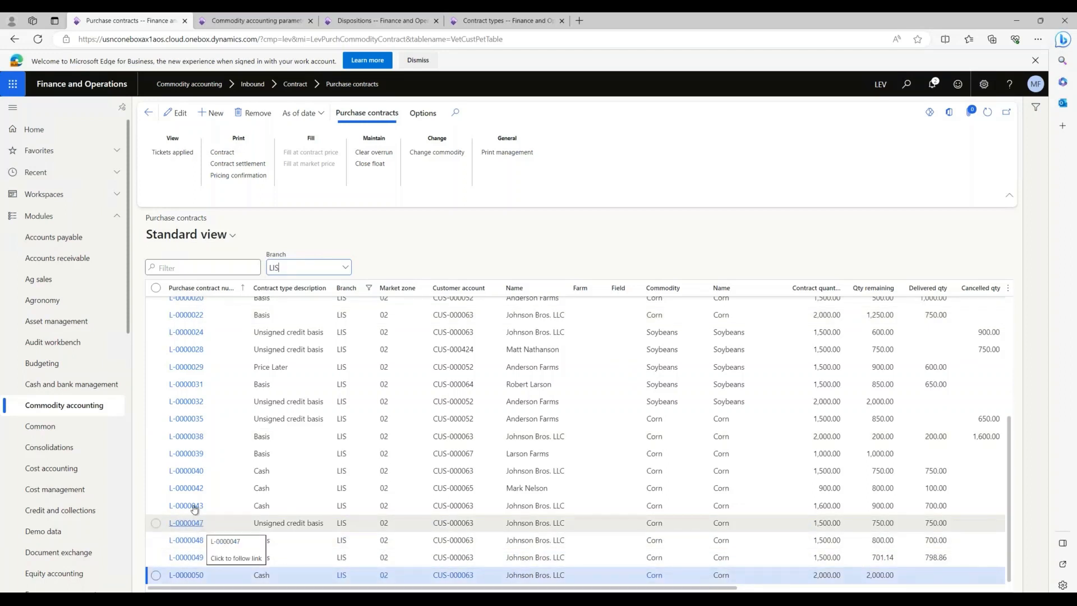
Step: Open the Johnson Bros. LLC unsigned credit basis corn contract with 750 bushels remaining and check the expiration date in its header
left_click(269, 523)
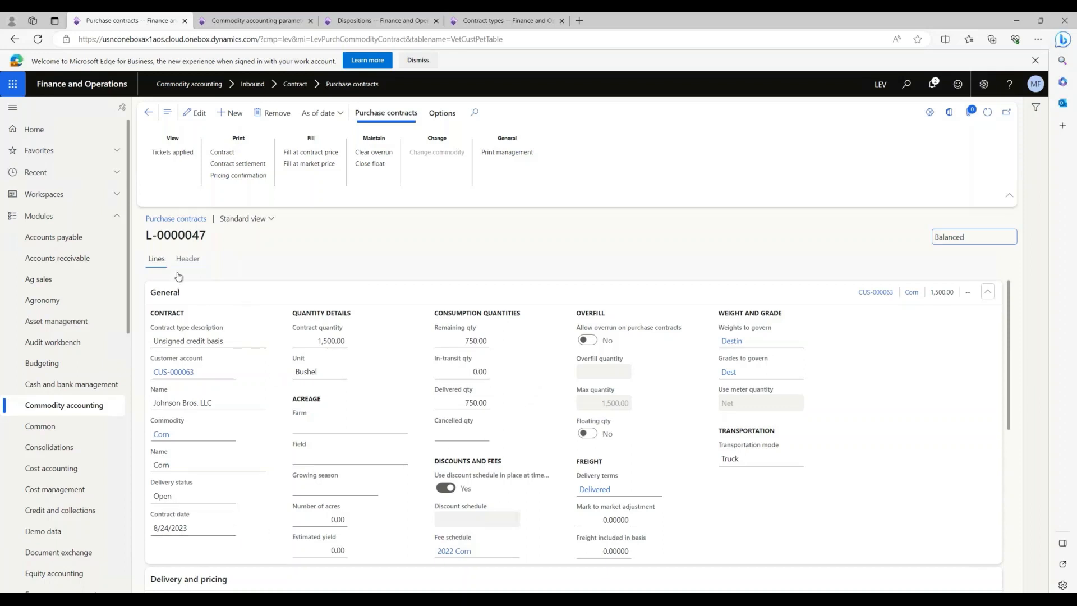
left_click(199, 268)
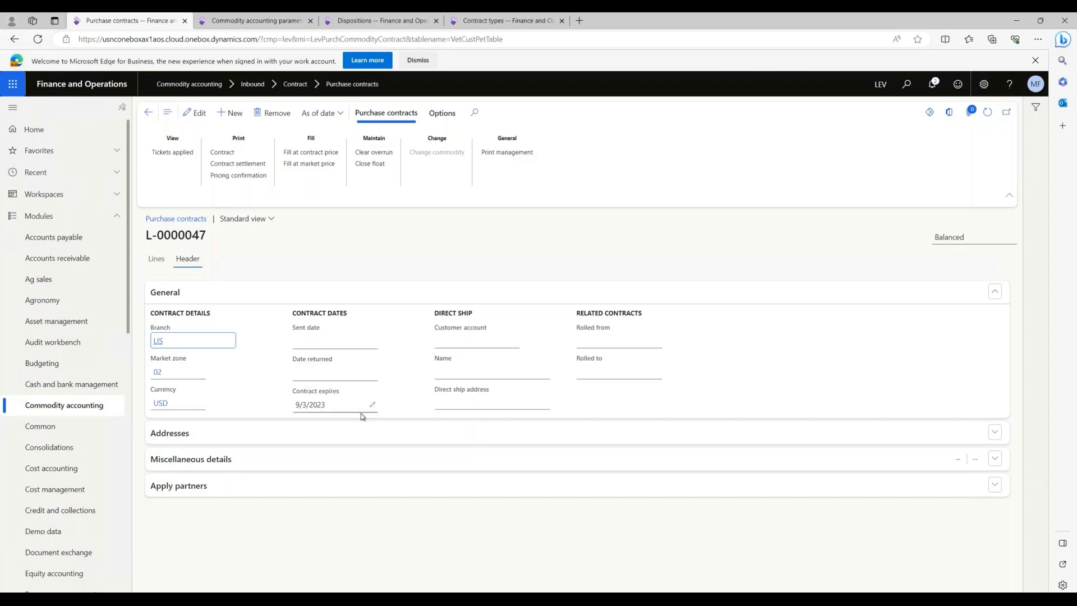
left_click(151, 258)
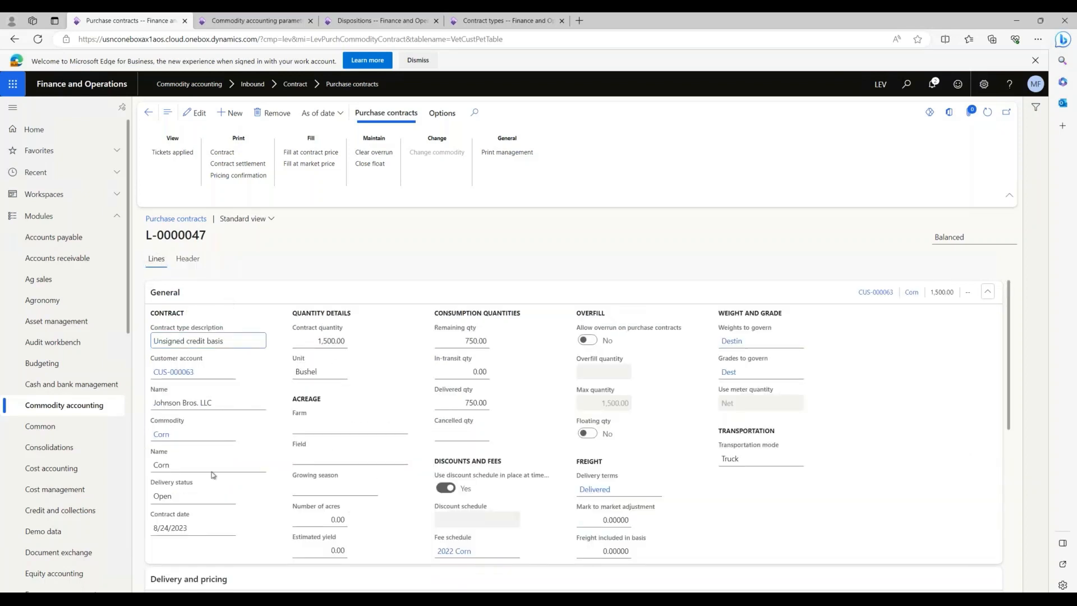
Step: Open the Expiring contract page and display the contracts for branch Lis and commodity Corn
left_click(64, 404)
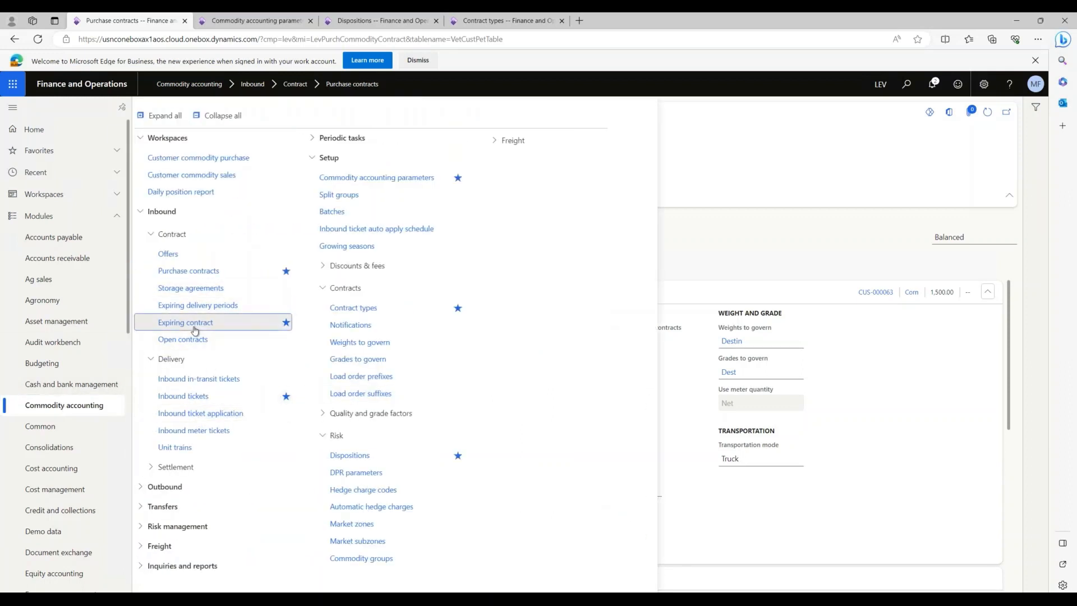
left_click(201, 329)
left_click(286, 262)
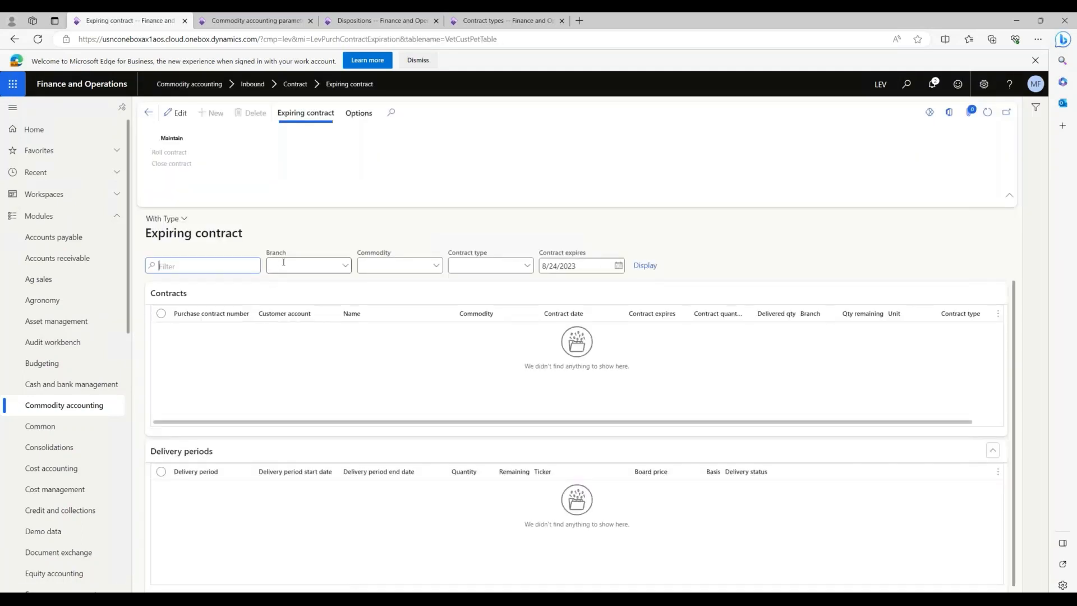
key("Tab")
key("Tab")
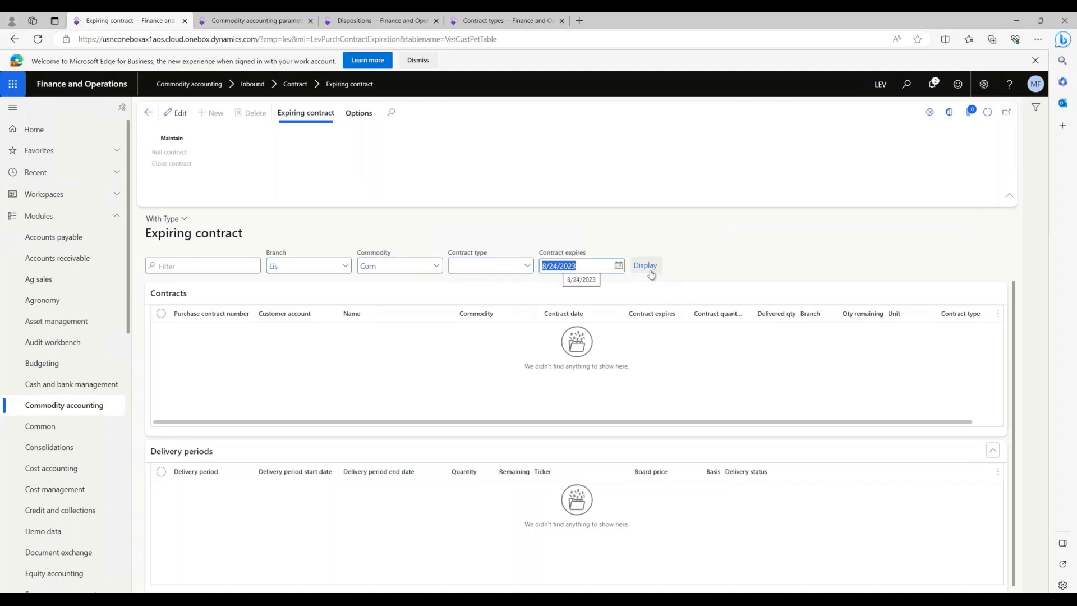
Step: Set the contract expiration filter to 9/6/2023 and refresh the displayed expiring contracts
left_click(618, 270)
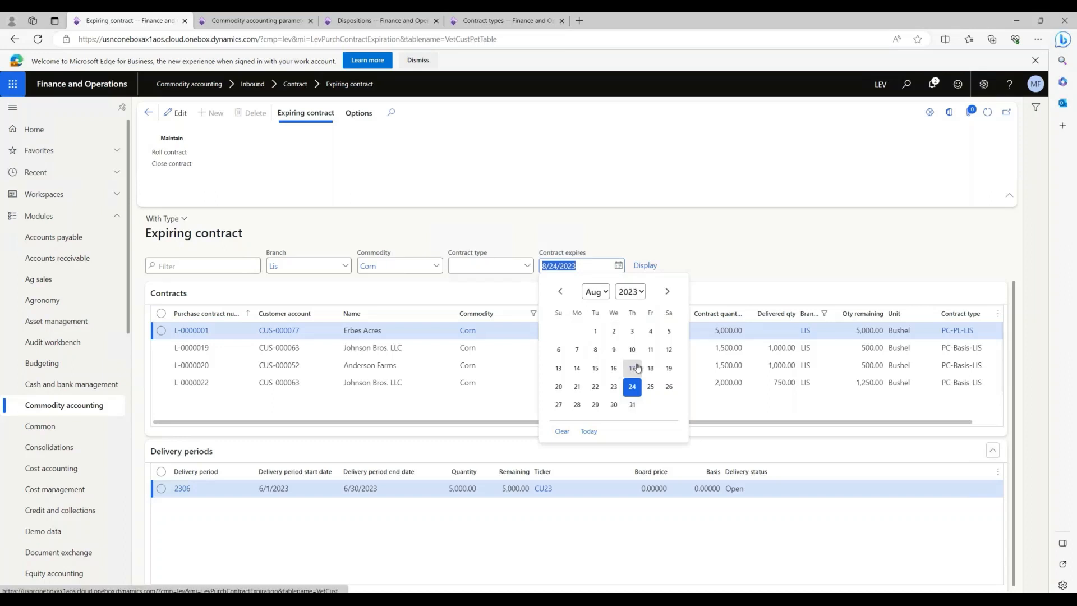
left_click(667, 291)
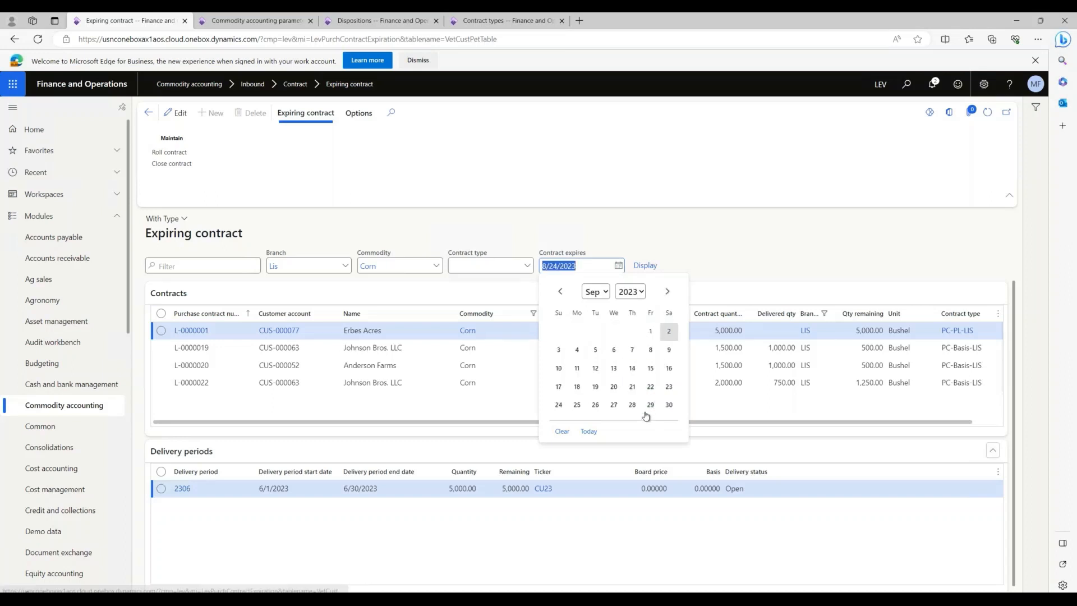
left_click(613, 349)
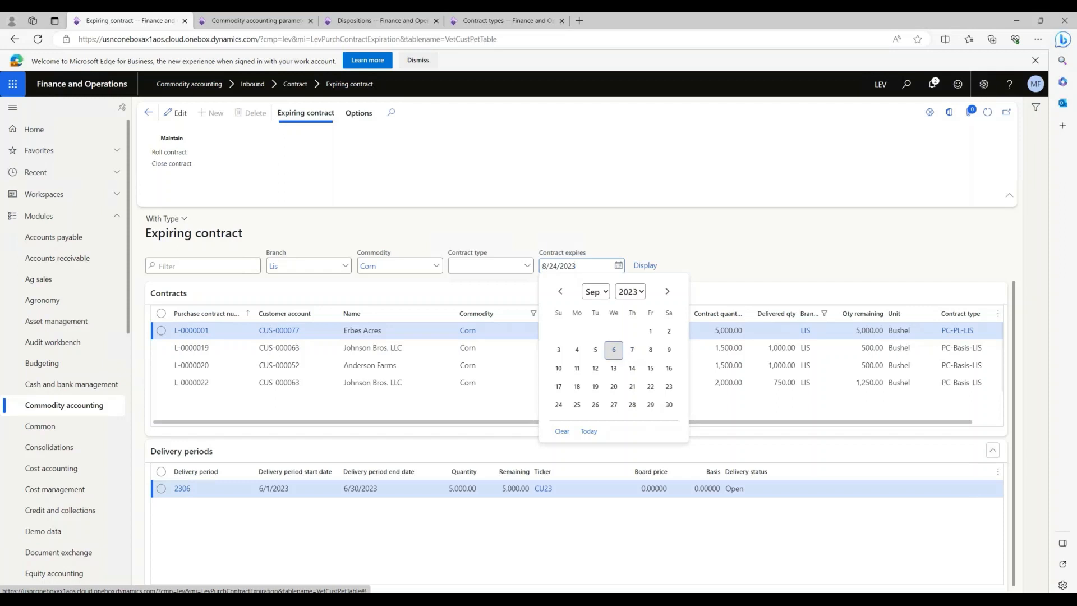
left_click(645, 266)
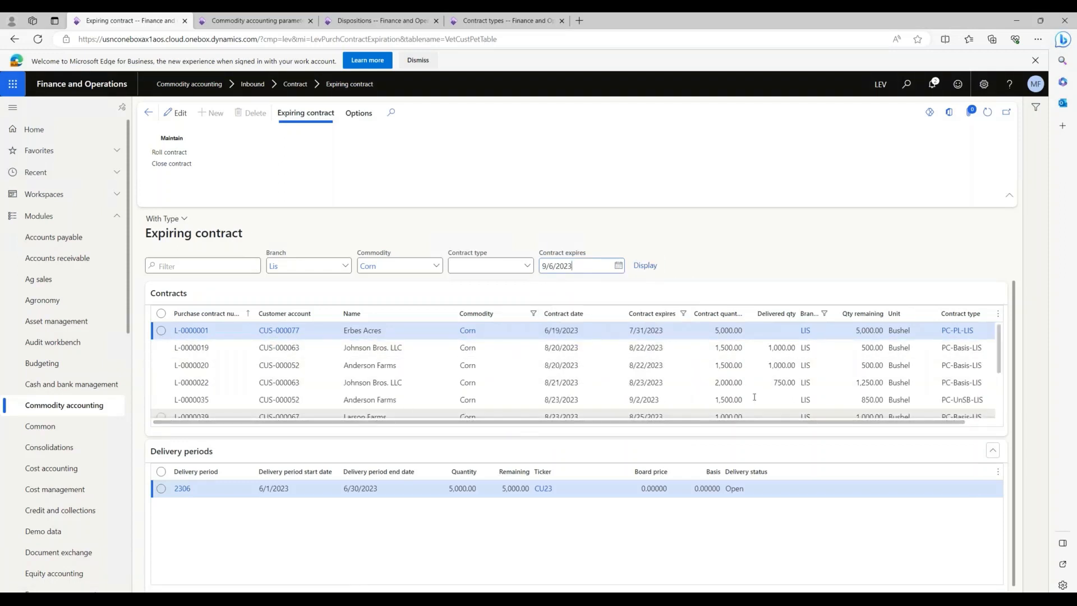
Step: Roll the Johnson Bros. LLC unsigned basis corn contract with 750 bushels remaining into a Futures Fixed contract dated 8/24/2023, keeping Roll only delivered qty off
scroll(1007, 381, "down", 1)
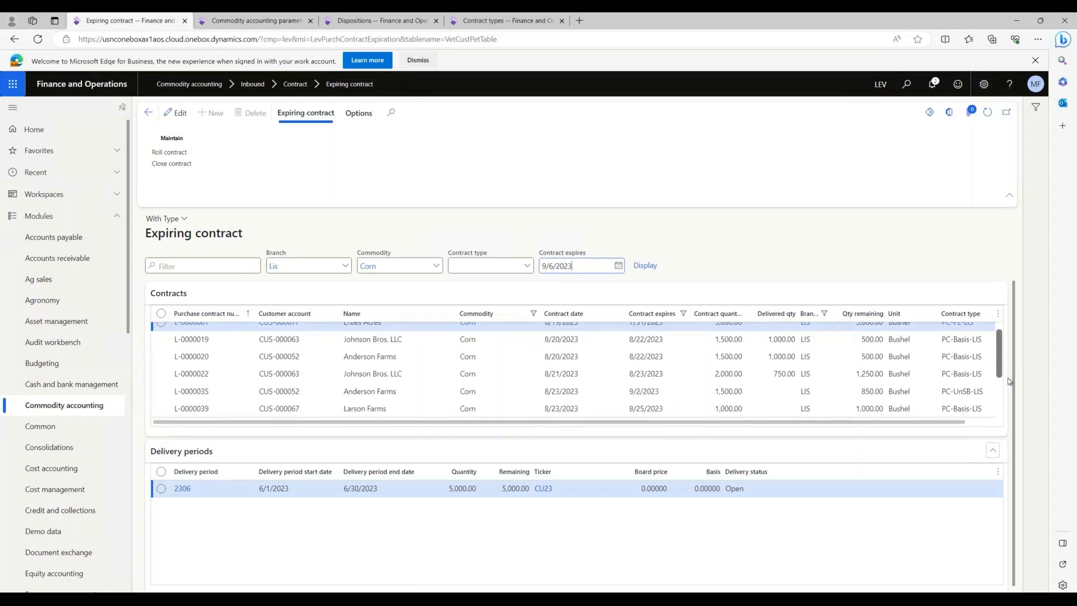
scroll(1007, 380, "down", 4)
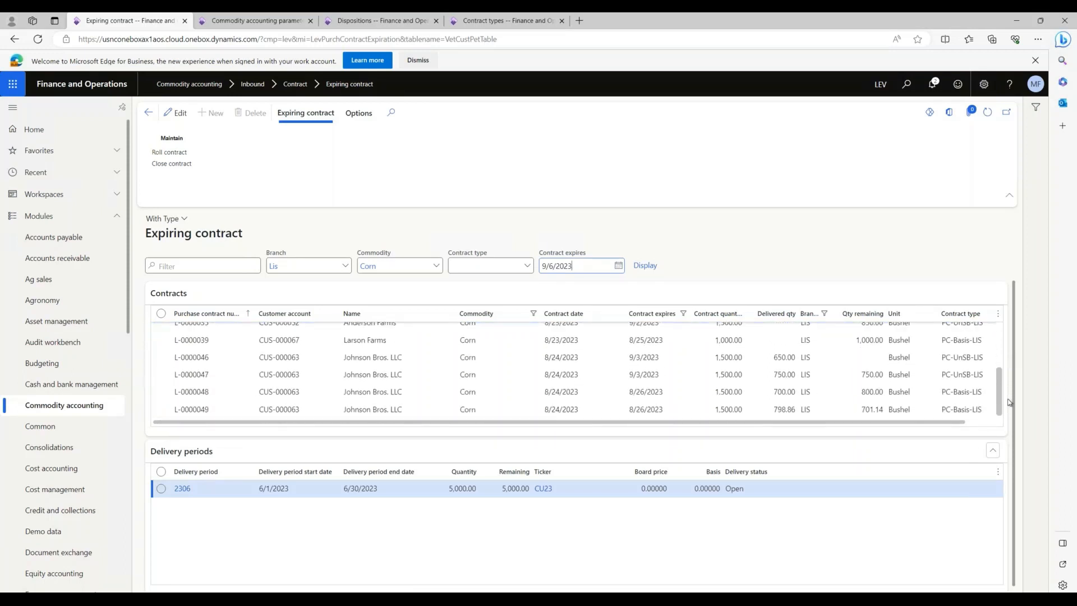
left_click(162, 359)
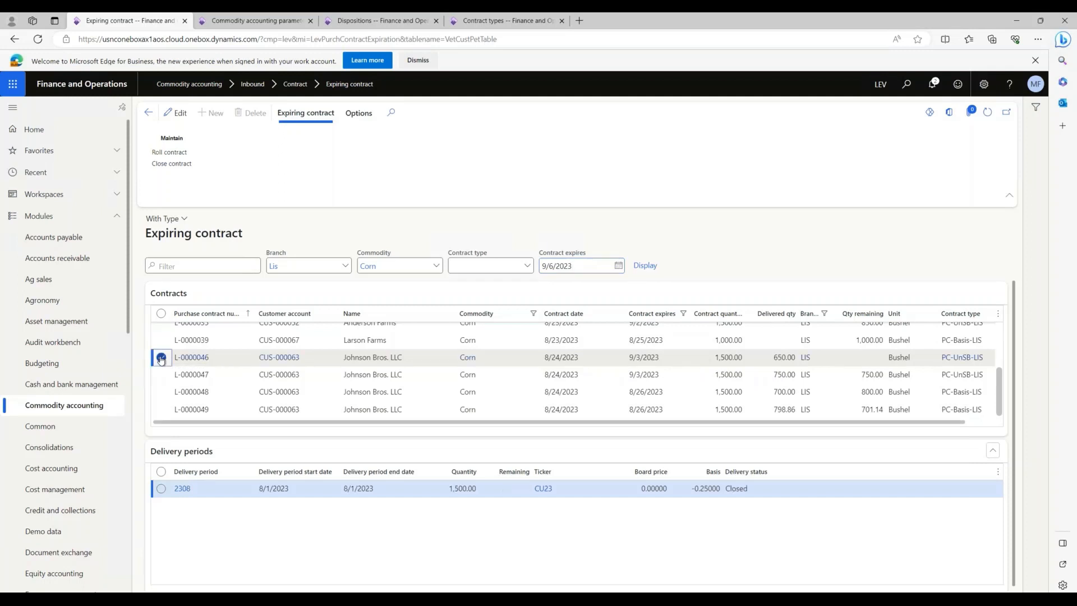
left_click(162, 376)
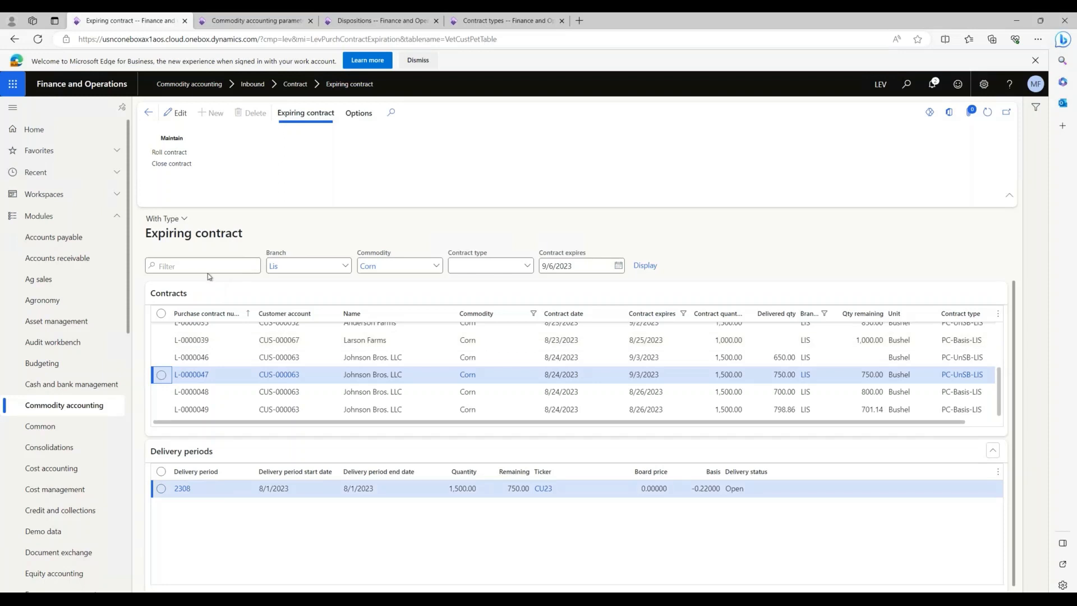
left_click(171, 152)
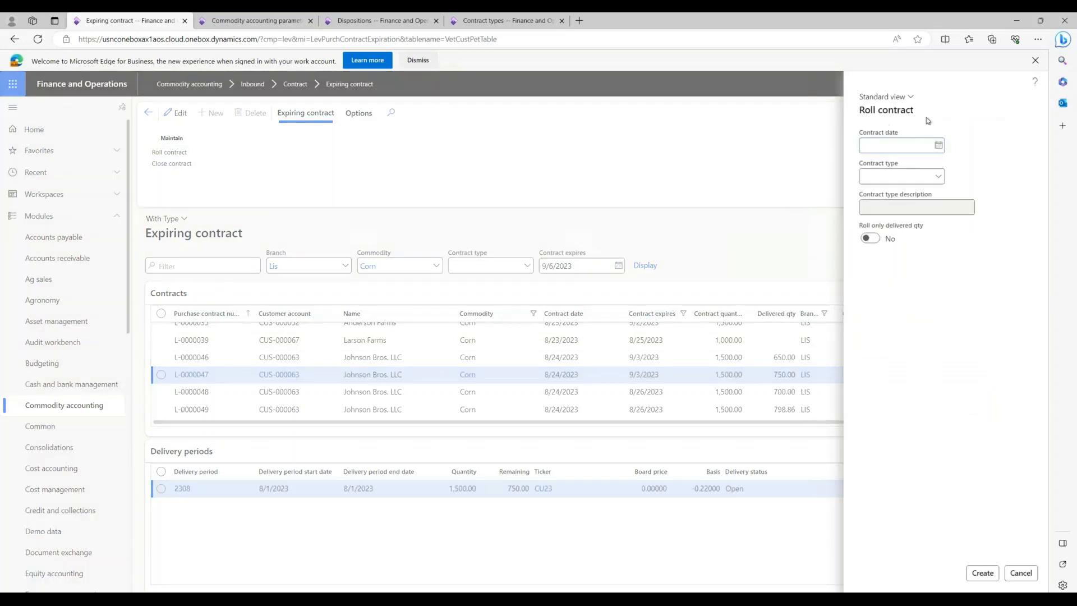
left_click(937, 176)
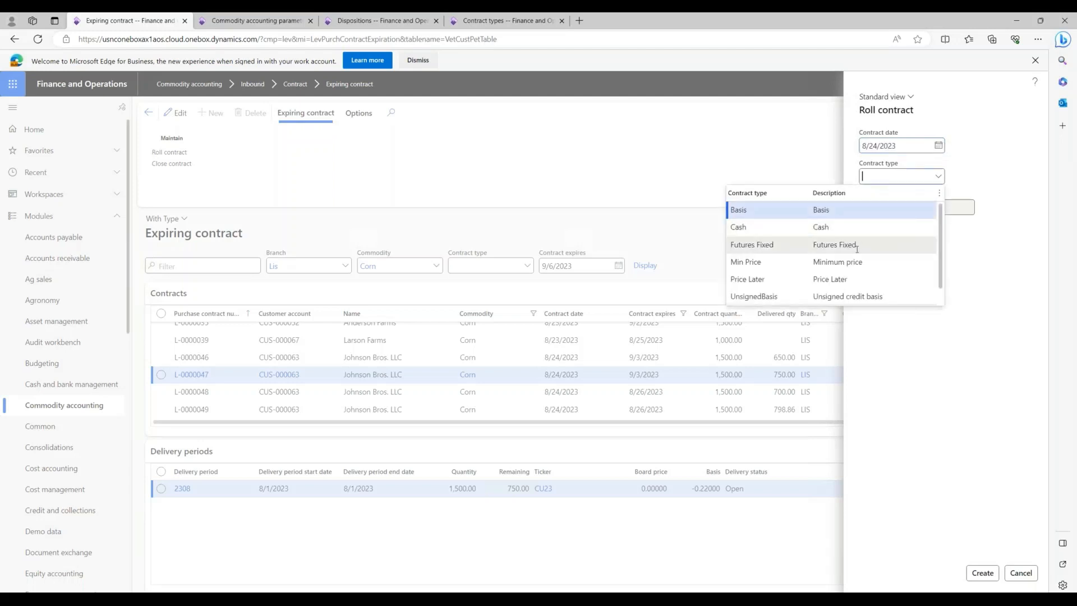
left_click(856, 245)
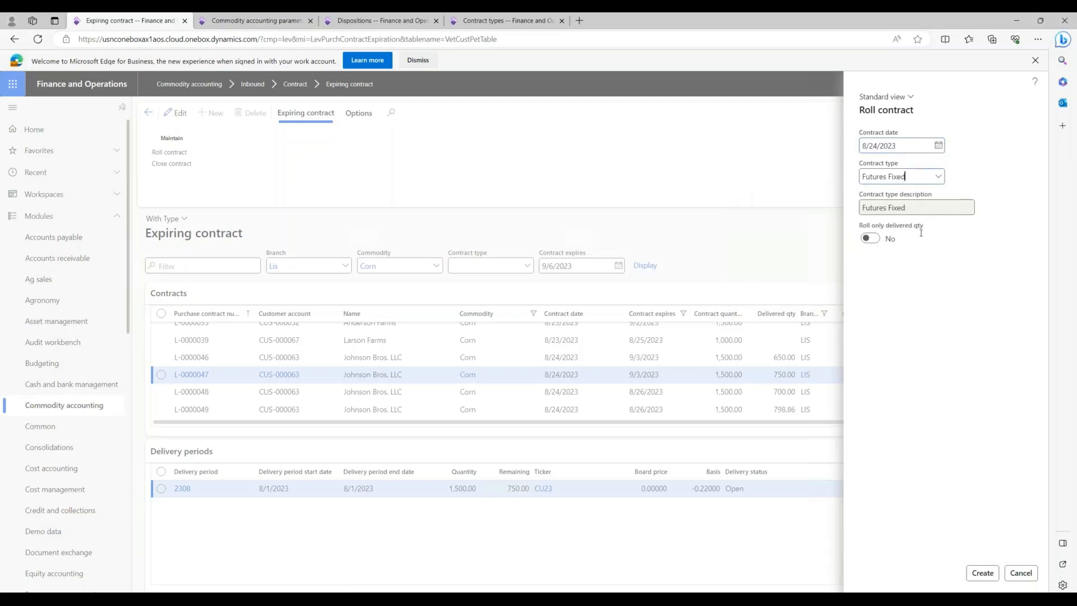
left_click(978, 570)
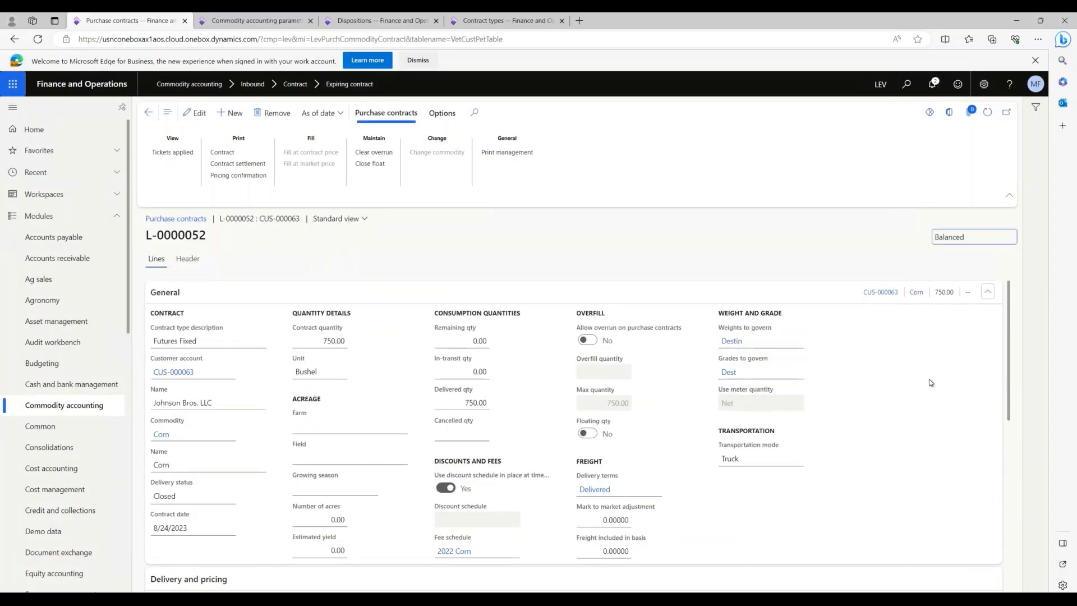
scroll(930, 383, "down", 3)
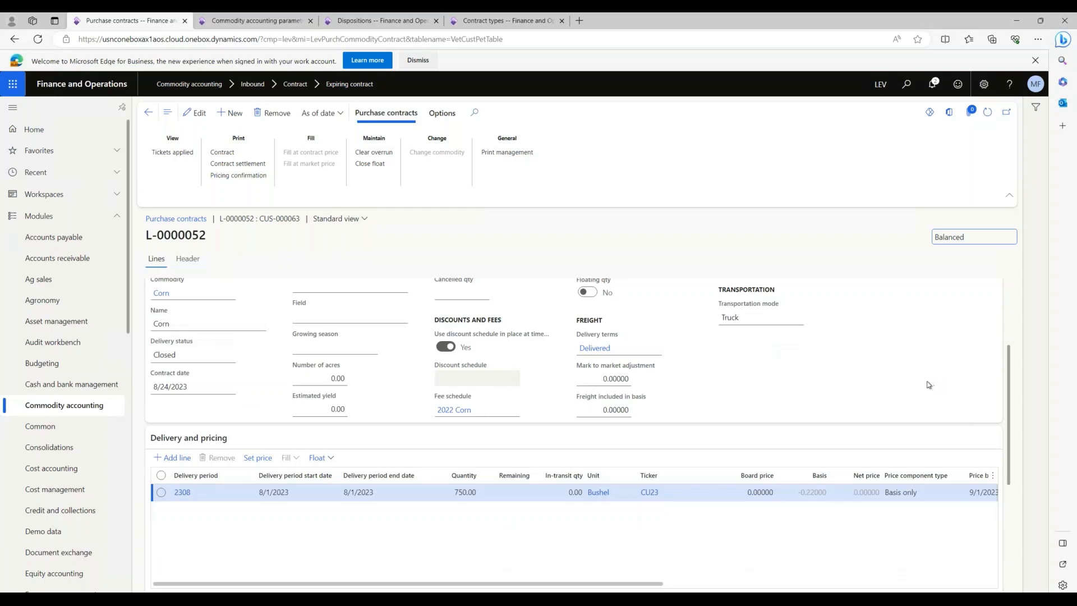
scroll(928, 385, "up", 3)
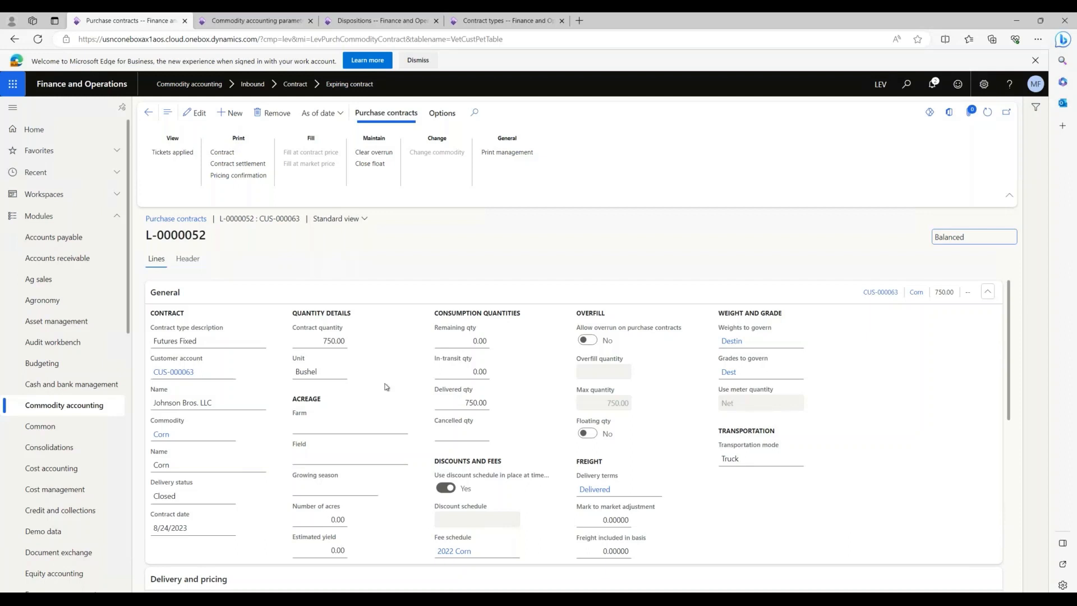
Step: Check the related contracts in the new Futures Fixed contract's header, and return to the Expiring contract page
left_click(187, 259)
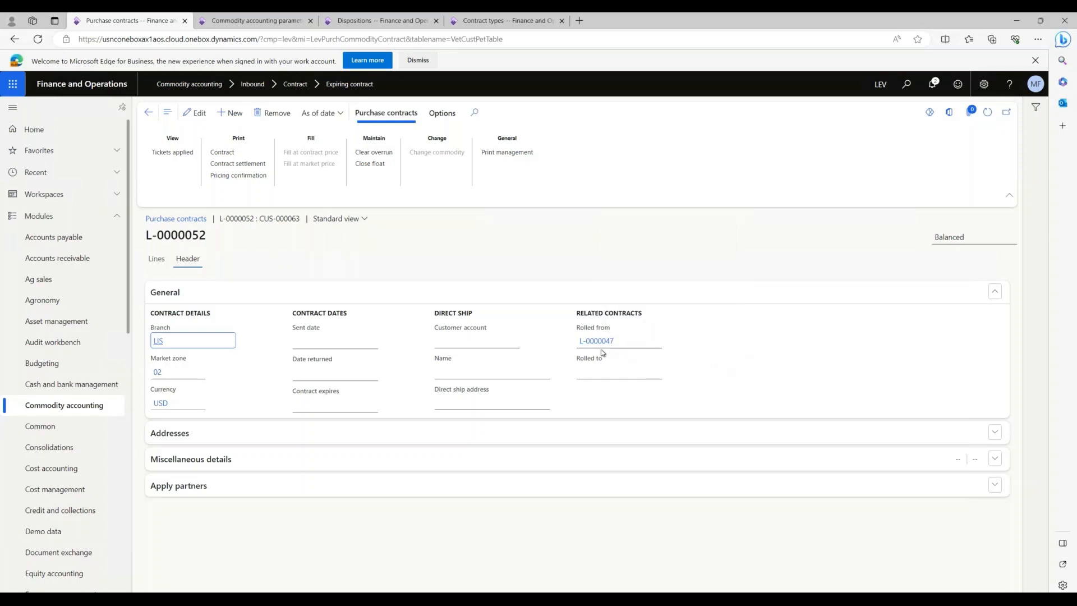
mouse_move(588, 343)
left_click(147, 115)
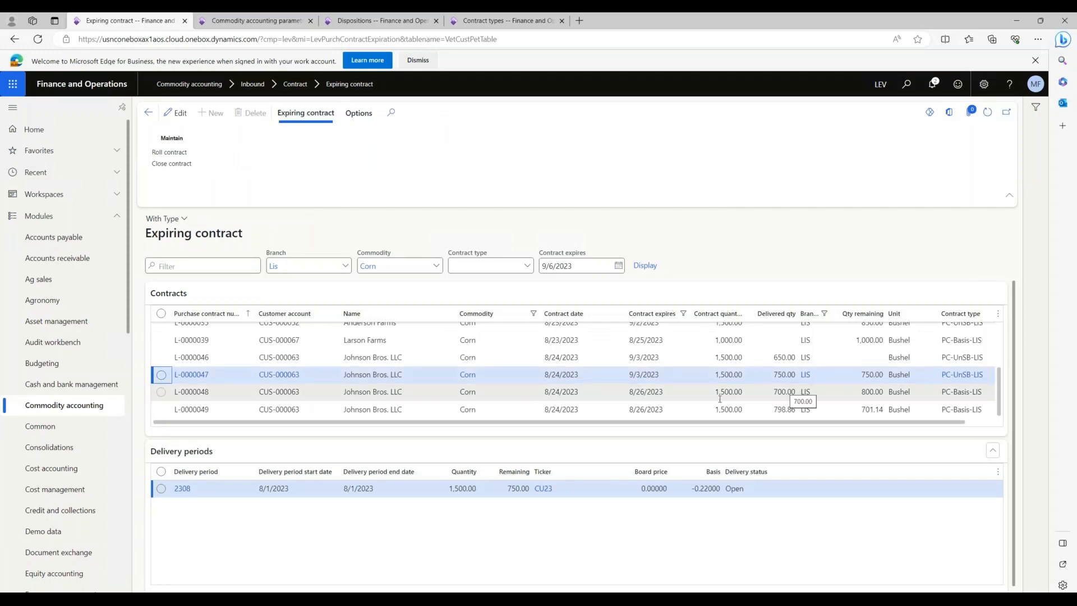
Step: Roll the Johnson Bros. LLC basis corn contract with 800 bushels remaining into a Cash contract dated 8/24/2023, keeping Roll only delivered qty off
left_click(161, 391)
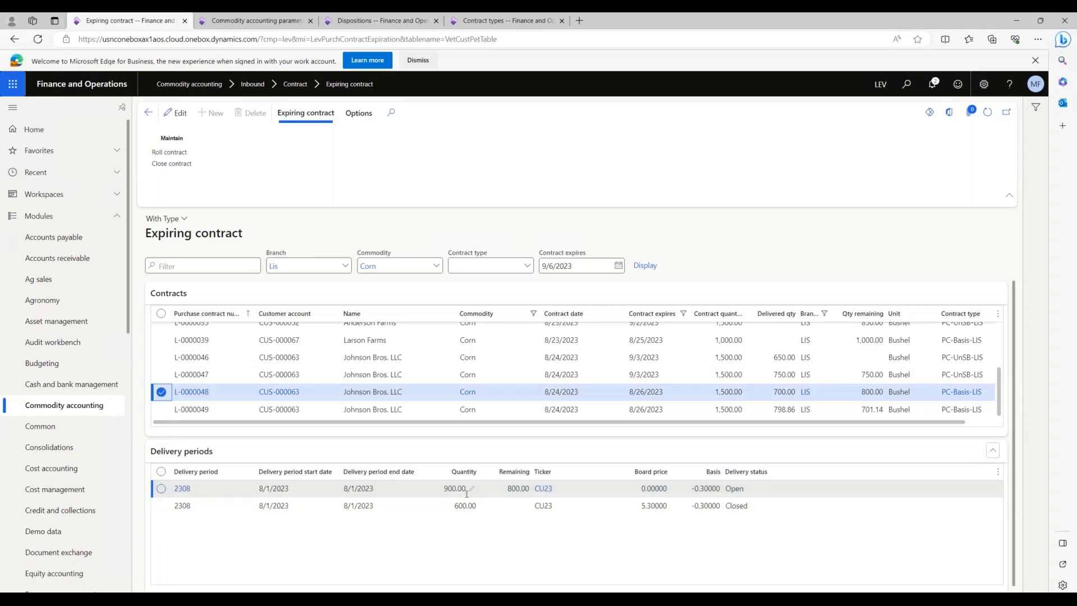
left_click(516, 496)
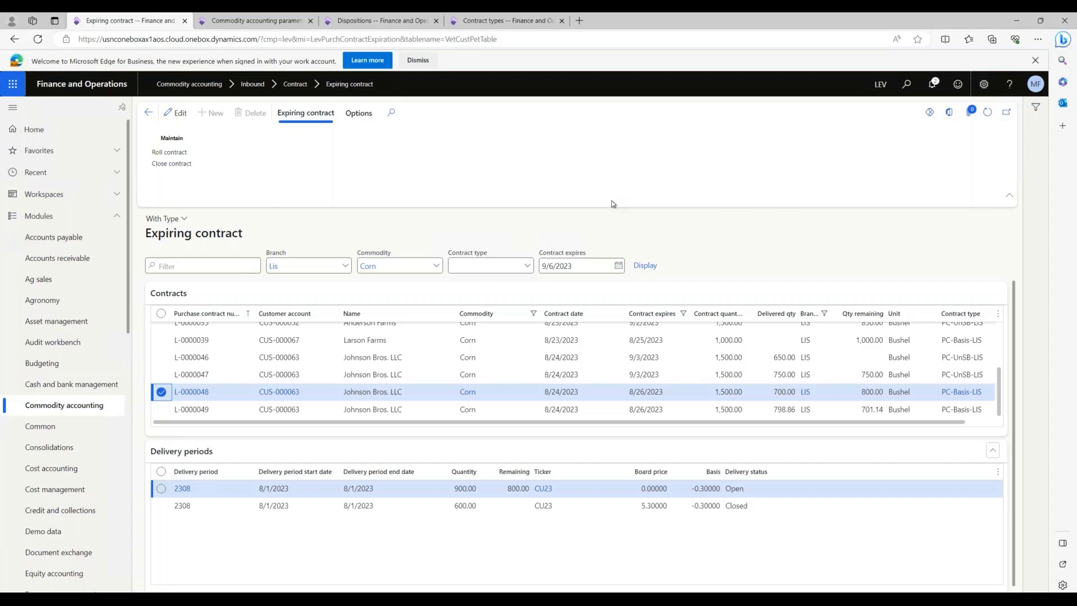
left_click(168, 152)
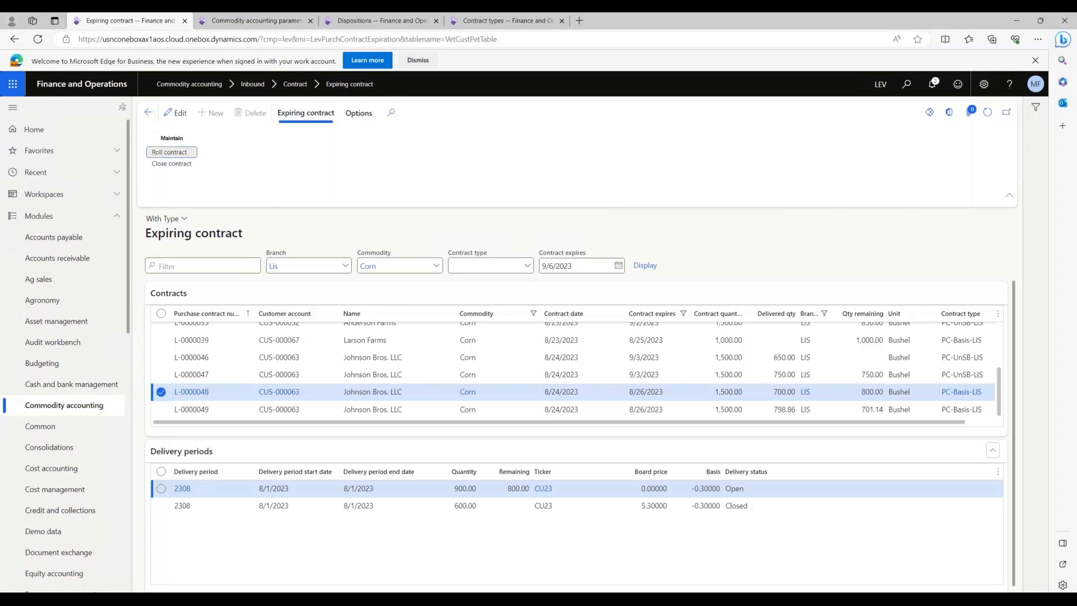
left_click(937, 148)
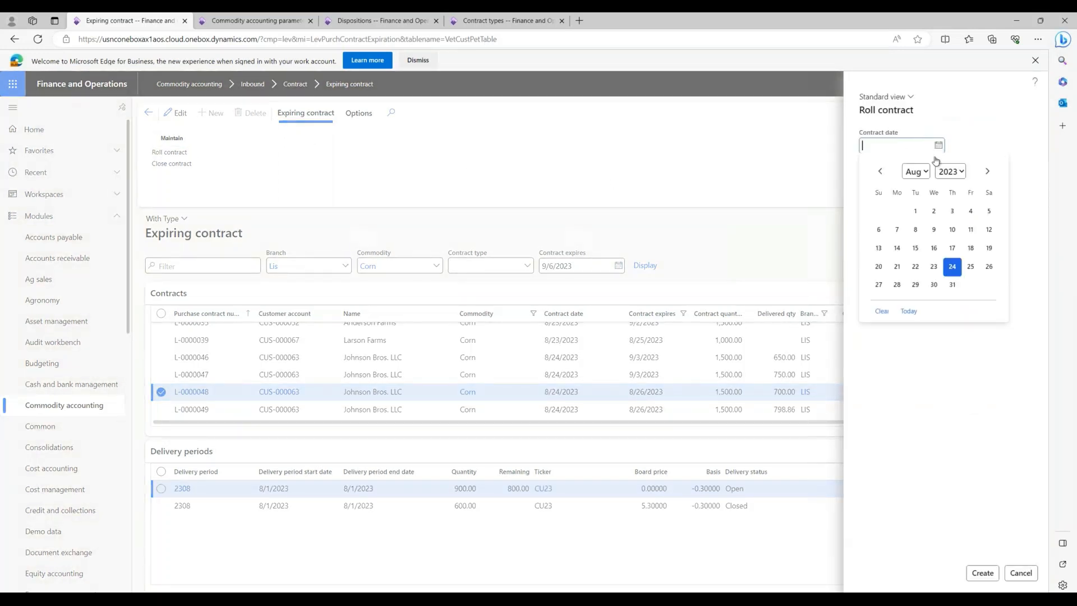
left_click(952, 267)
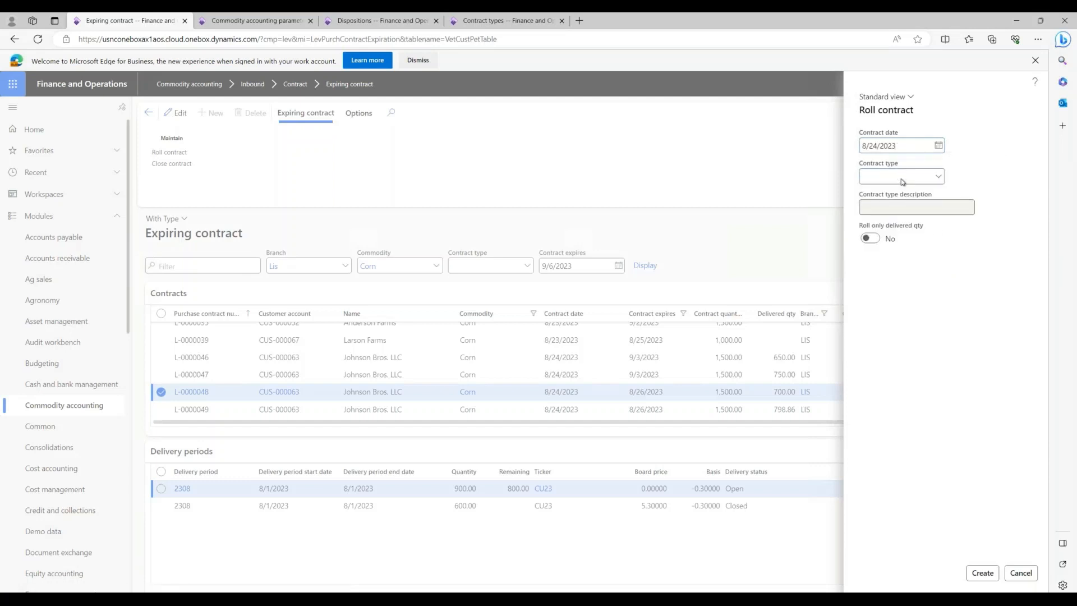
left_click(938, 176)
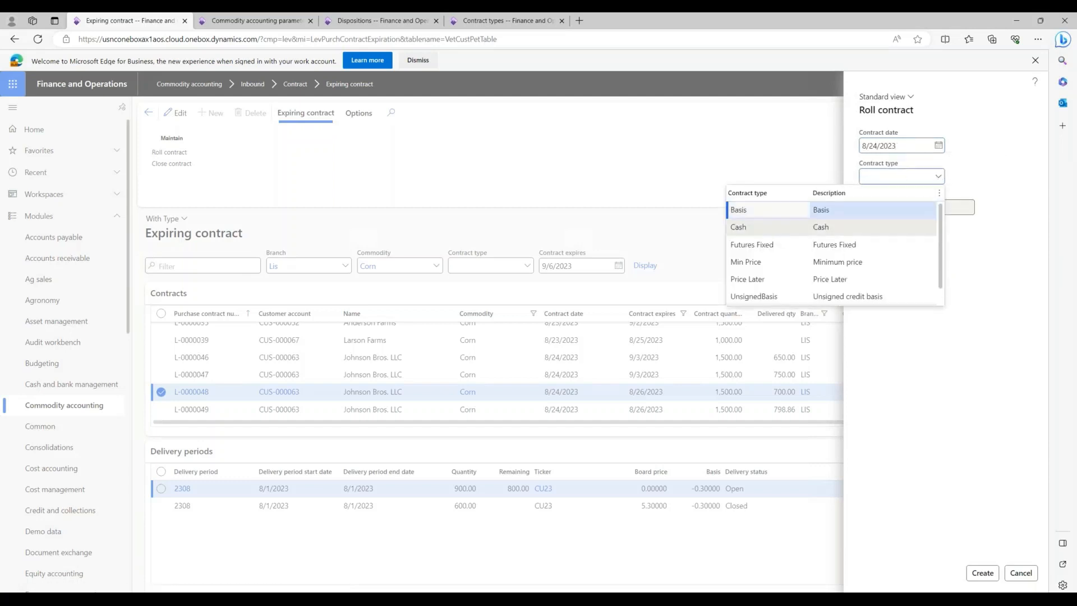
left_click(740, 226)
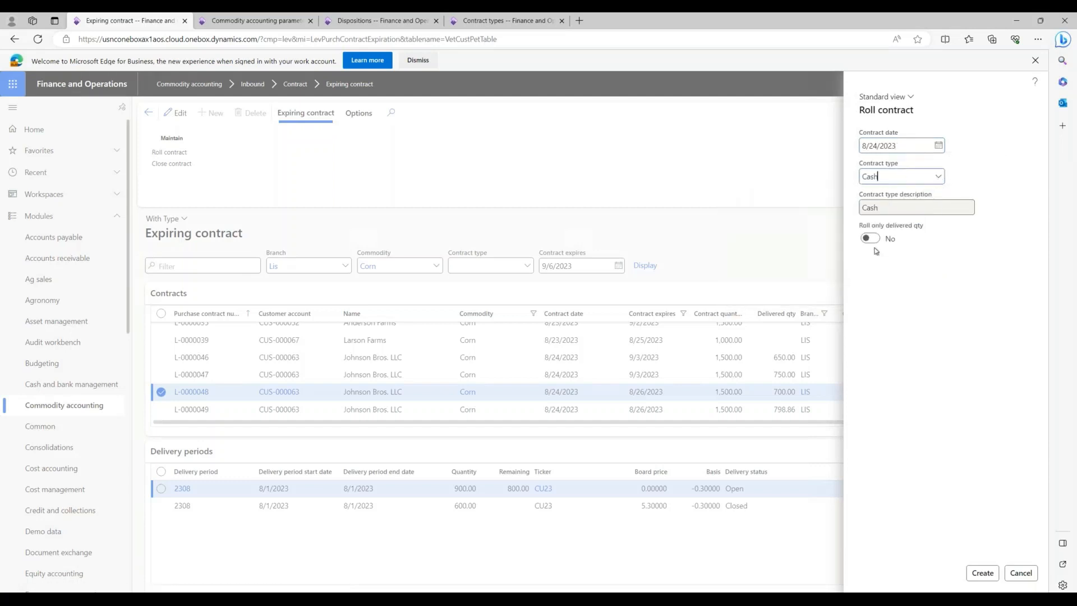
left_click(981, 574)
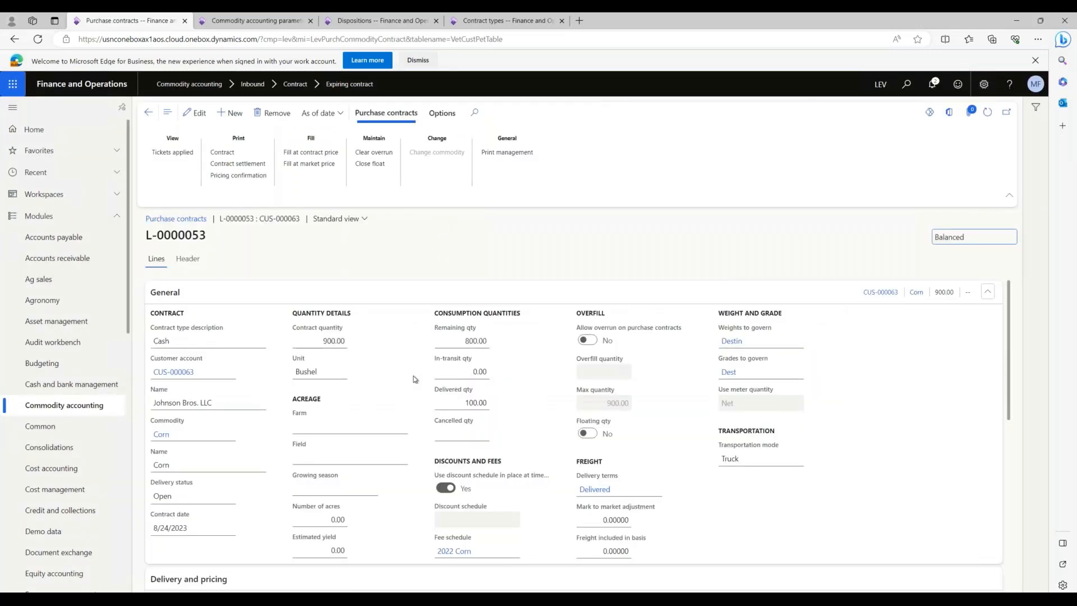
scroll(415, 379, "down", 3)
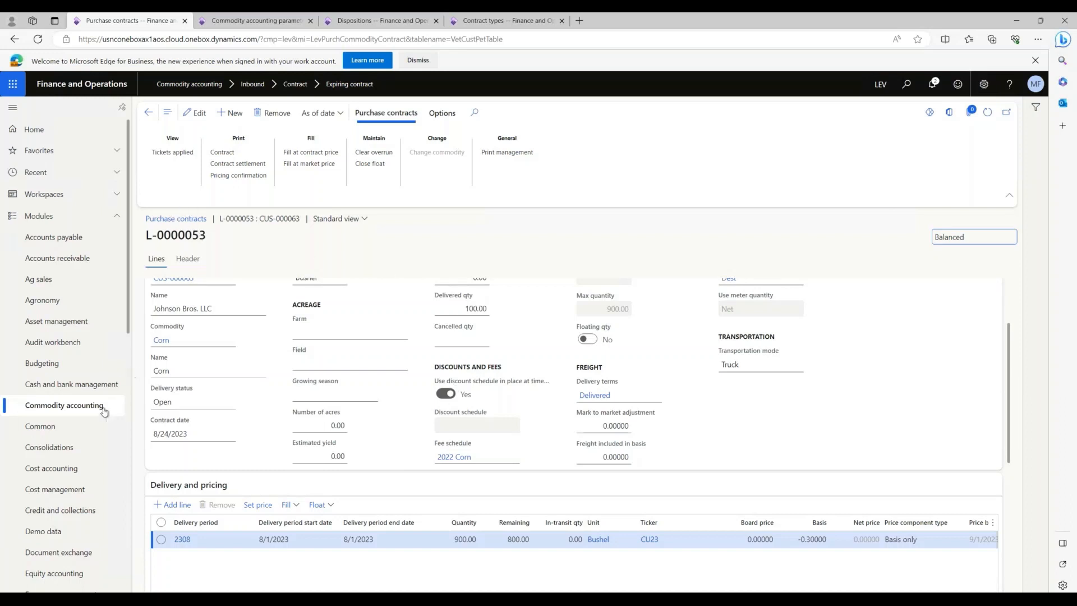
Step: In the Purchase contracts list for branch LIS, run Close float on the last five Johnson Bros. LLC corn contracts
left_click(80, 405)
left_click(188, 270)
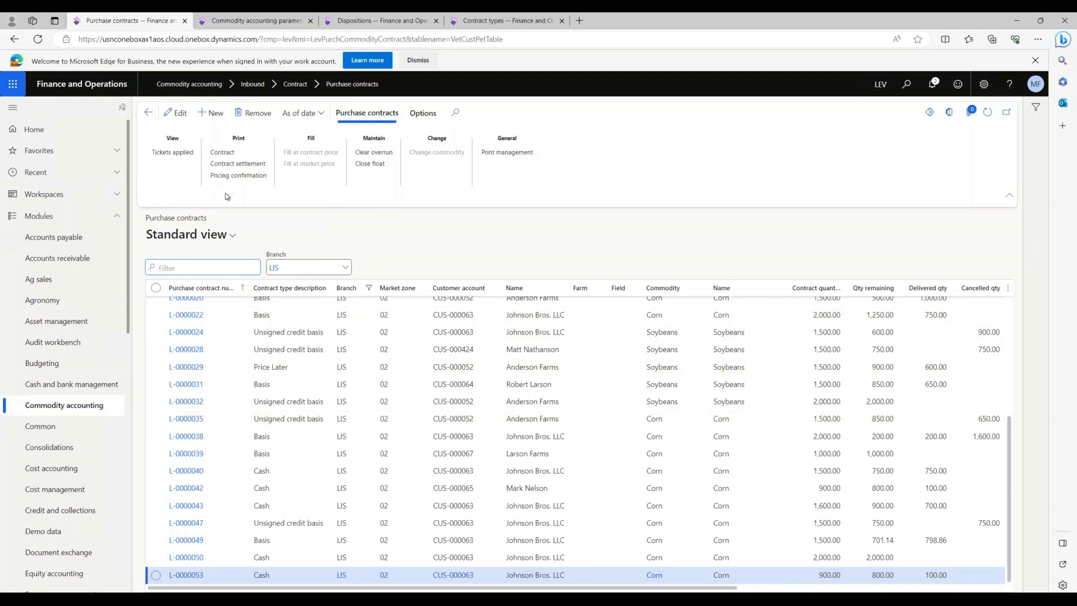
left_click(156, 540)
left_click(156, 556)
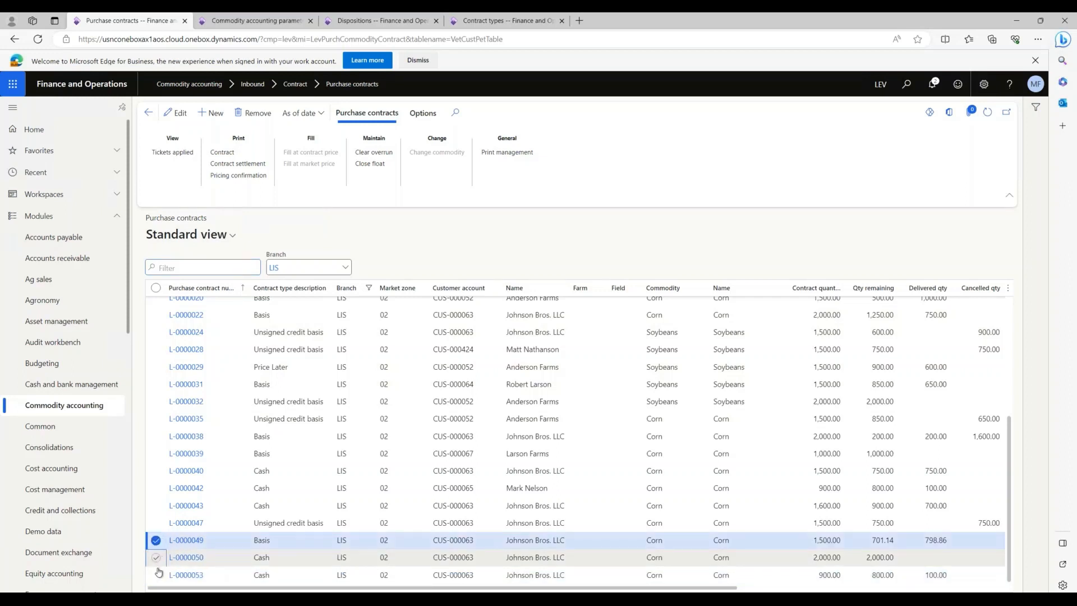
left_click(157, 577)
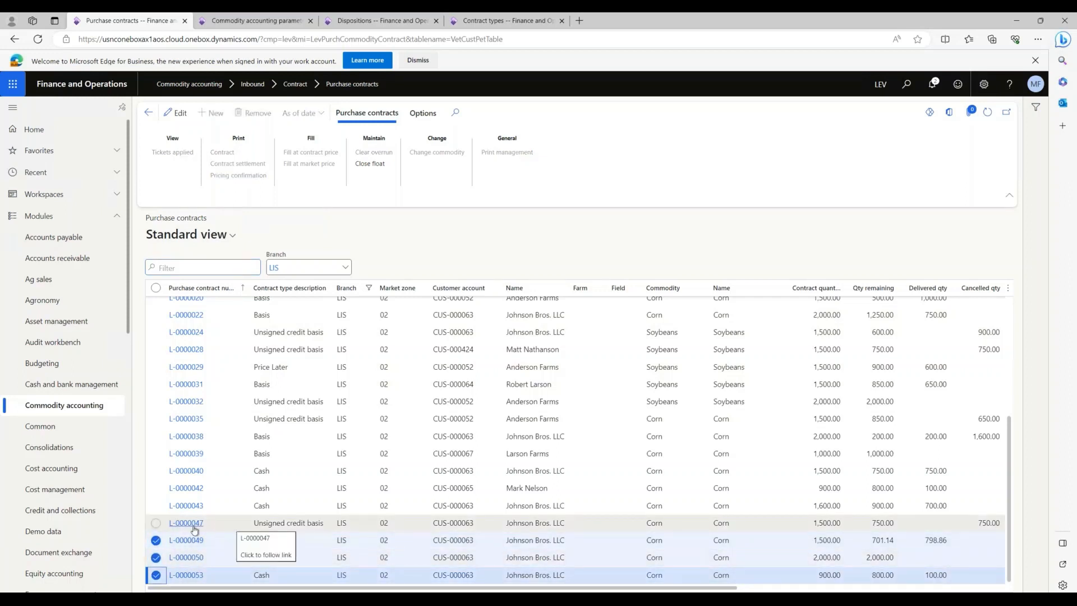
left_click(155, 526)
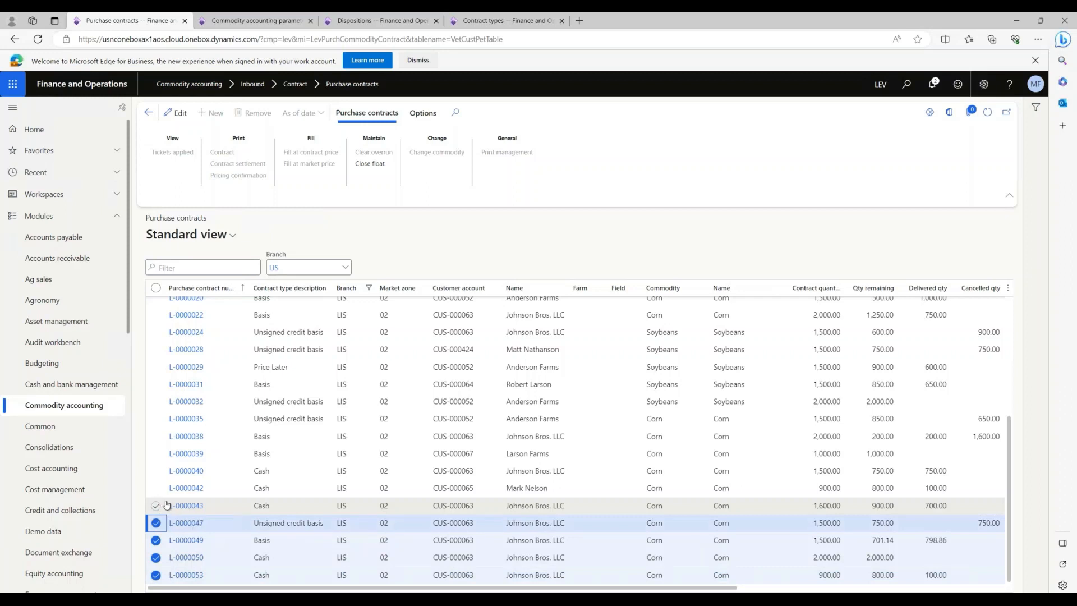
left_click(156, 505)
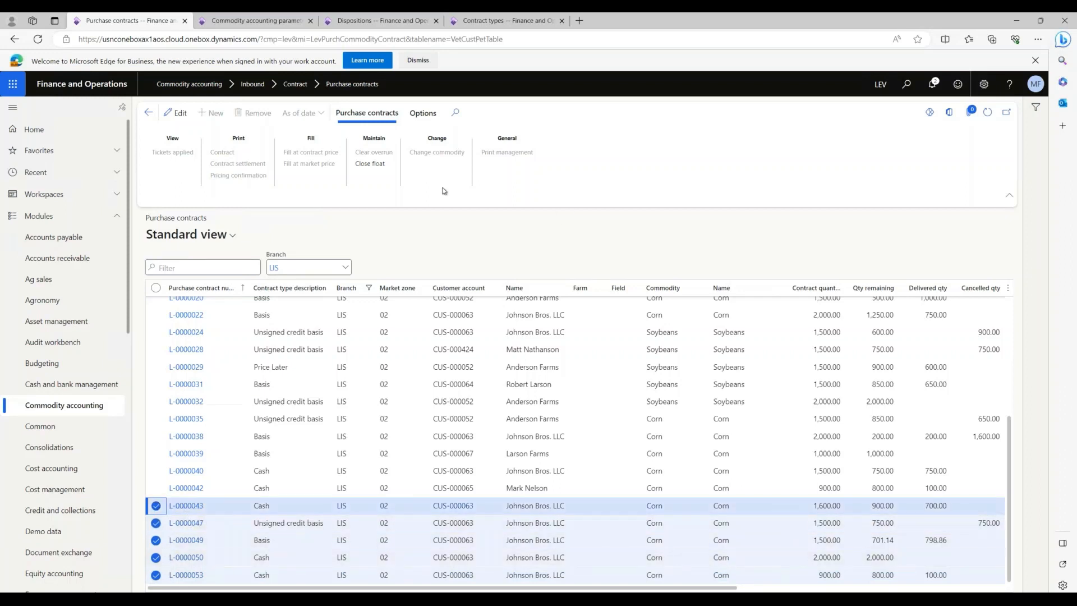
left_click(372, 164)
left_click(370, 163)
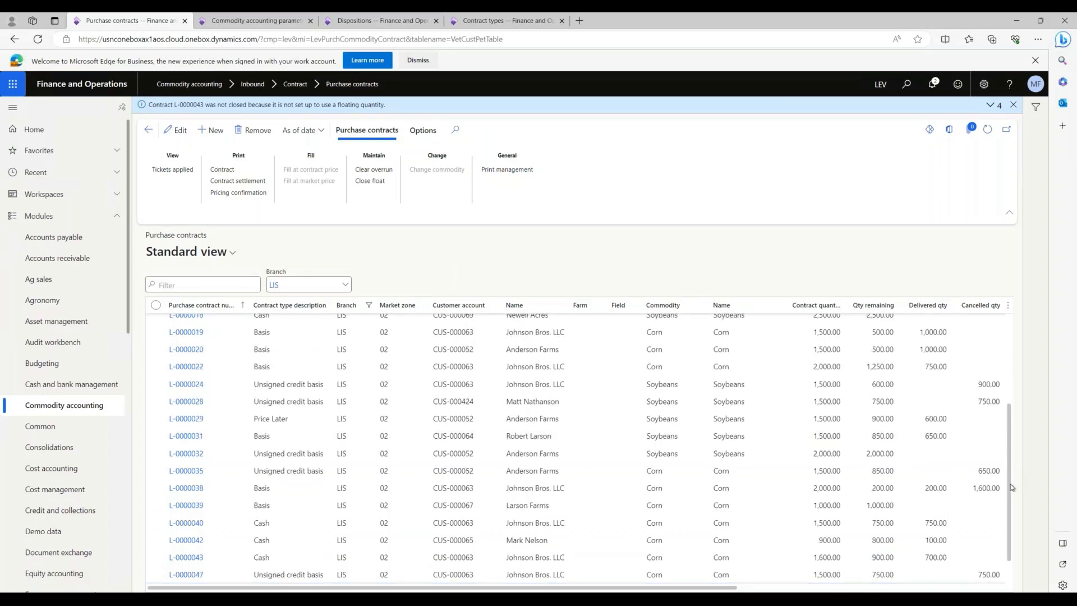
scroll(1010, 485, "down", 2)
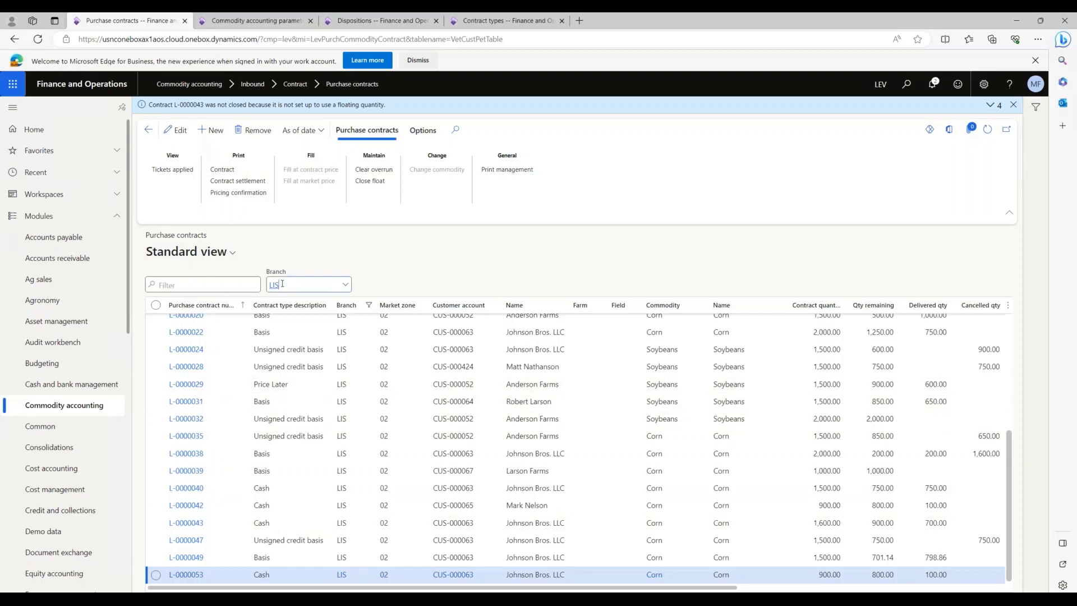
Step: Filter the purchase contracts list to branch Bar
left_click_drag(284, 285, 251, 285)
type("Bart")
left_click(454, 284)
Step: Print the Hoekstra Farms 3,800-bushel Price Later contract to the screen with report type Price later 3, and return to the list
left_click(223, 170)
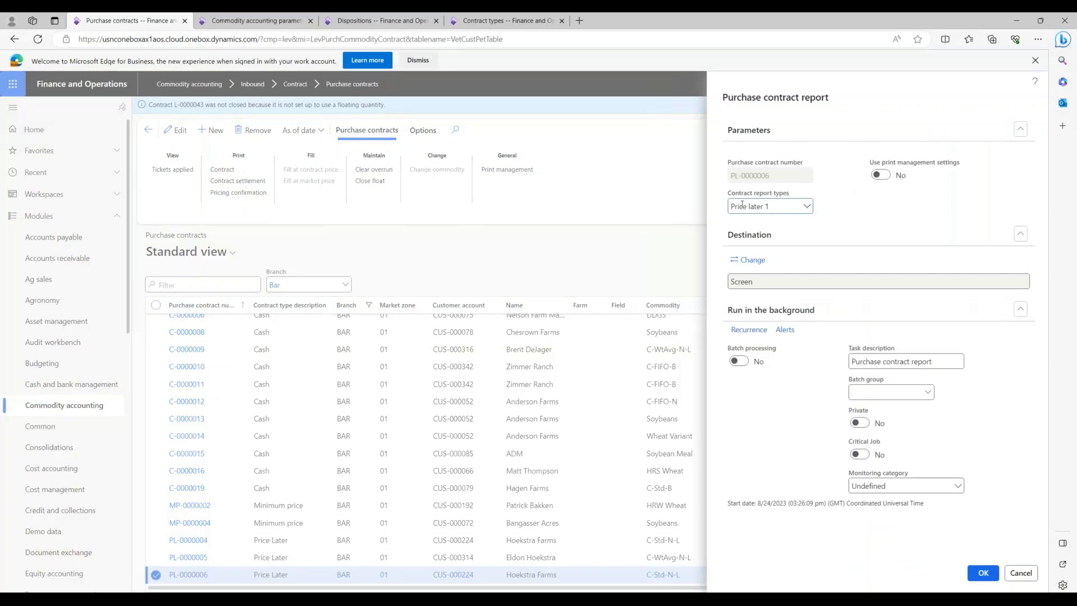
left_click(806, 207)
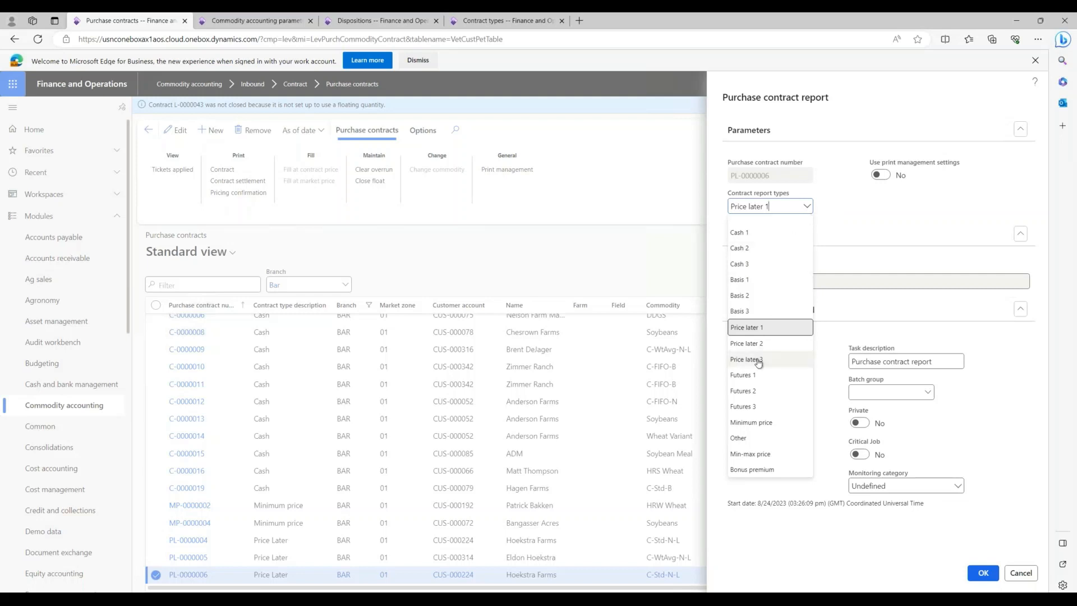
left_click(793, 359)
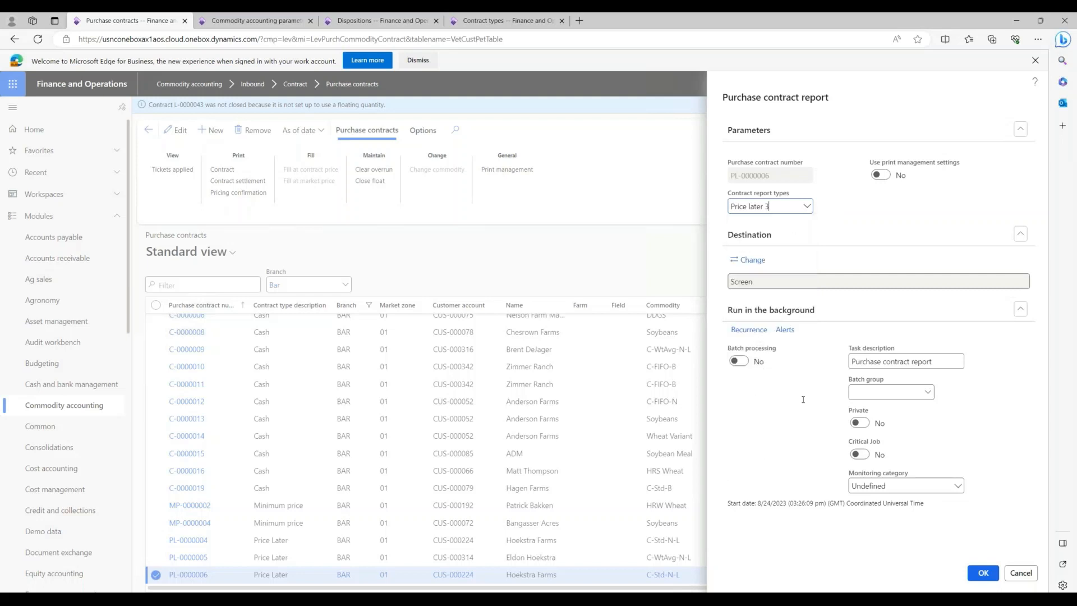
left_click(986, 577)
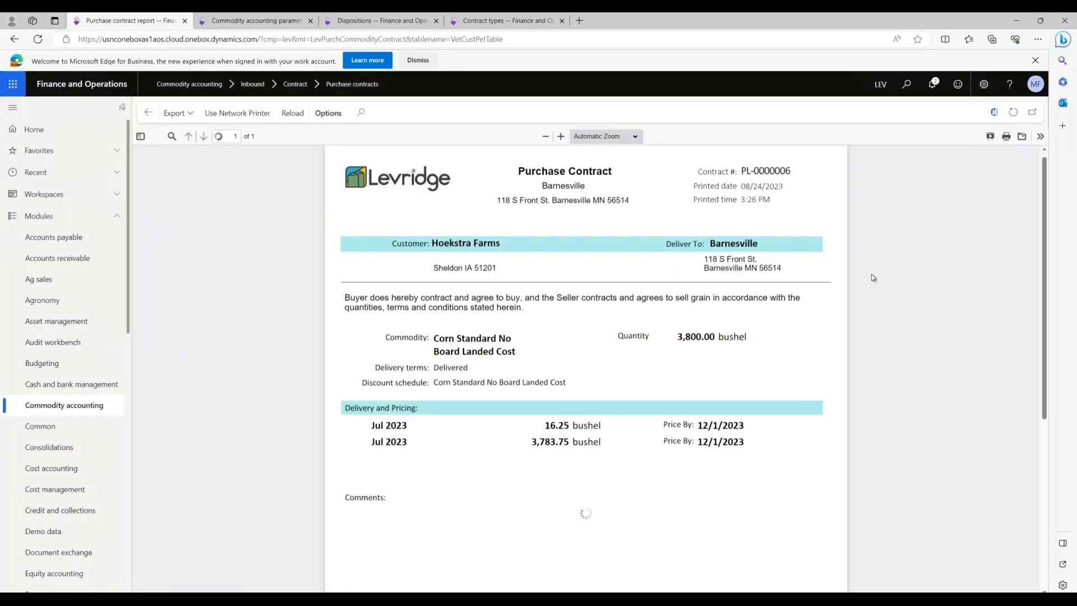
left_click(149, 113)
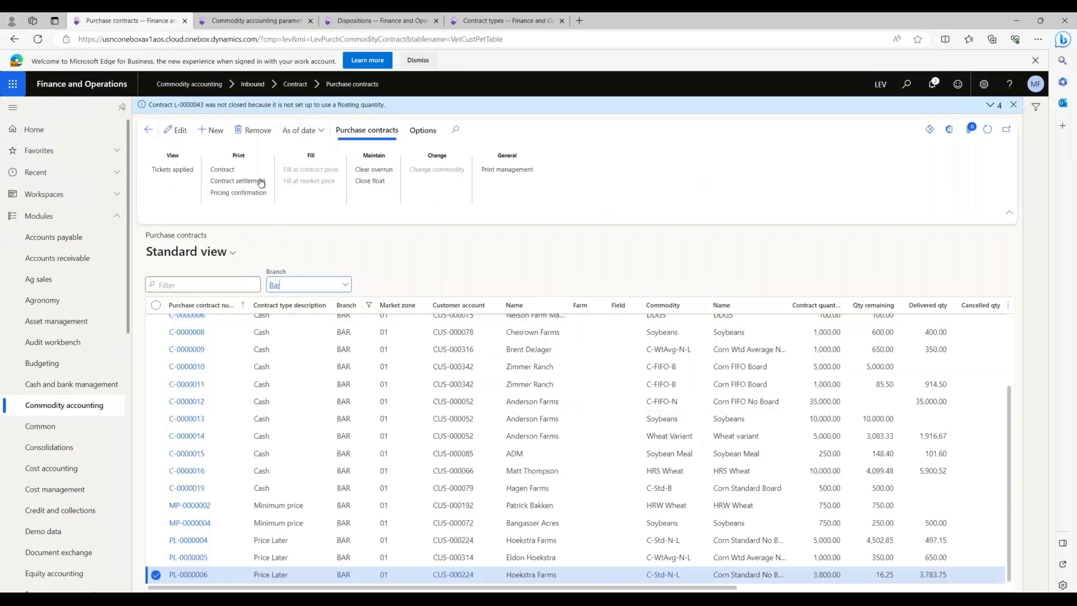
Step: Generate the on-screen contract settlement with ticket details for the Hoekstra Farms 3,800-bushel contract, review it, and return to the list
left_click(241, 181)
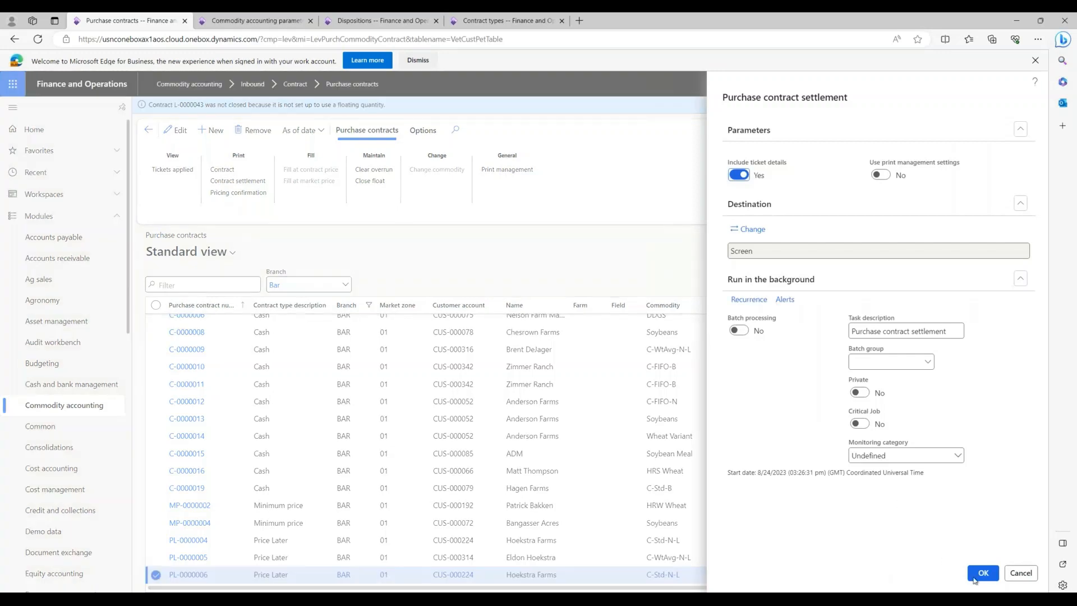
left_click(976, 576)
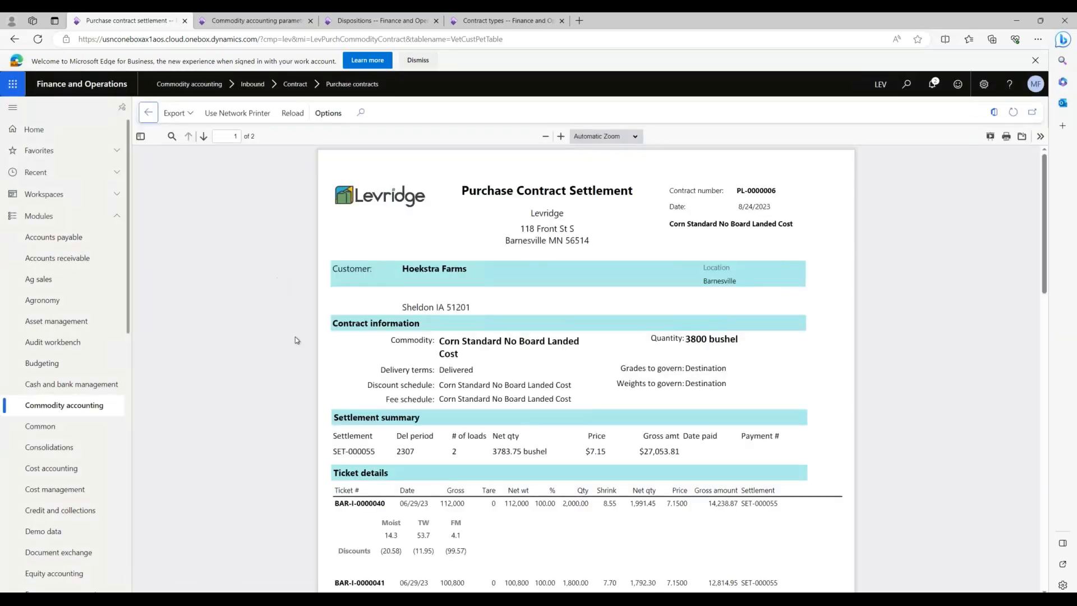
scroll(286, 330, "down", 5)
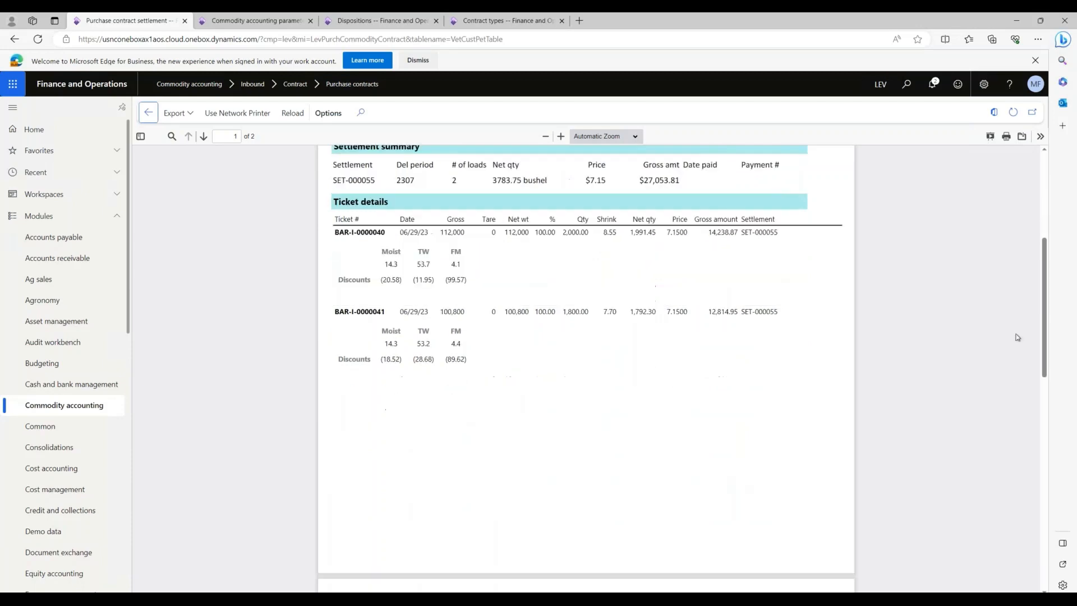
scroll(903, 357, "up", 5)
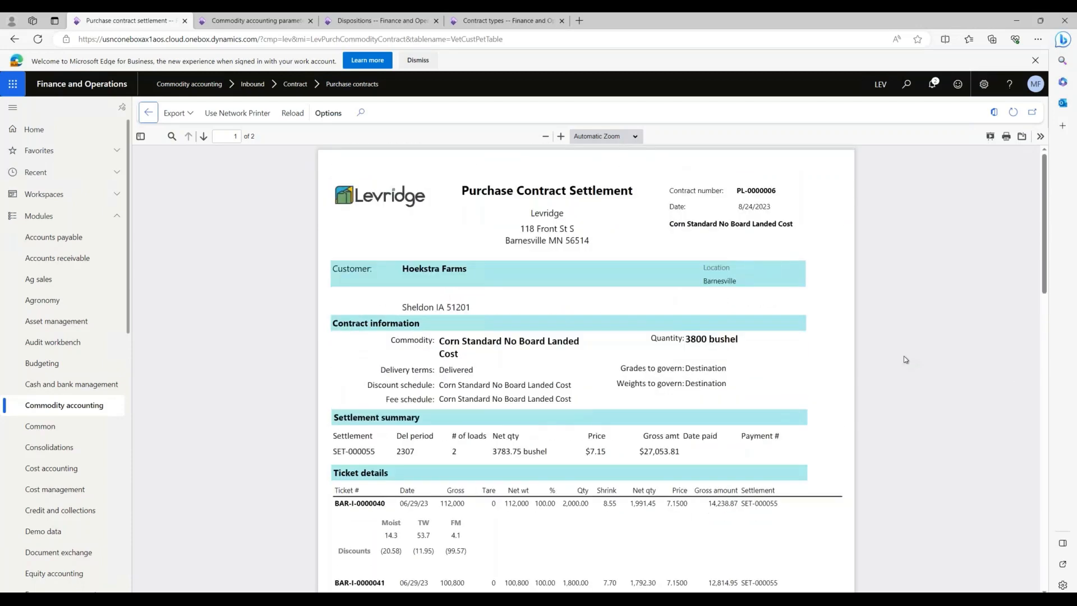
left_click(148, 112)
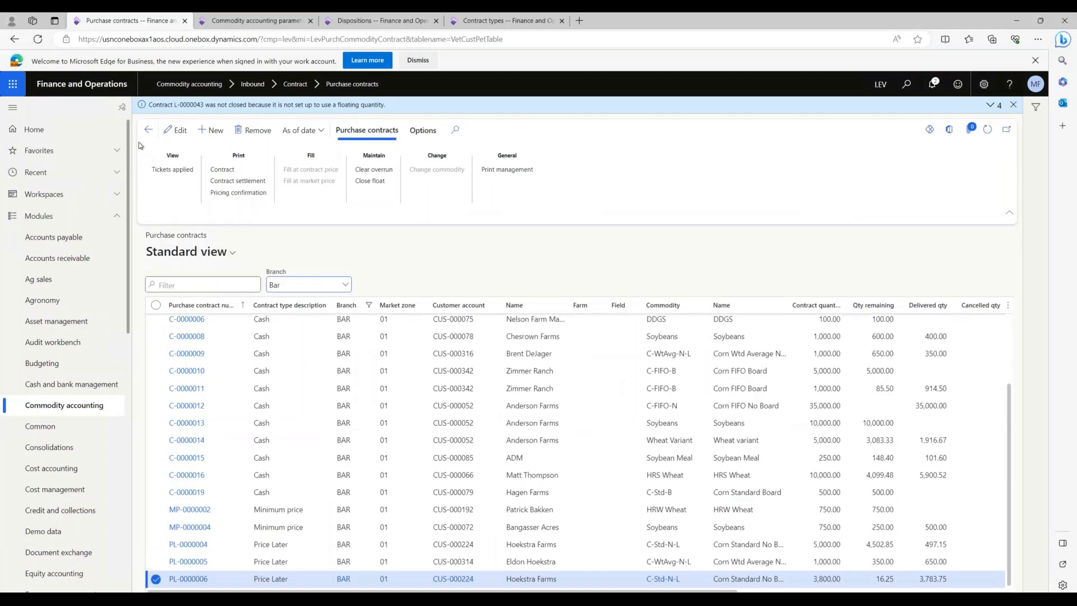